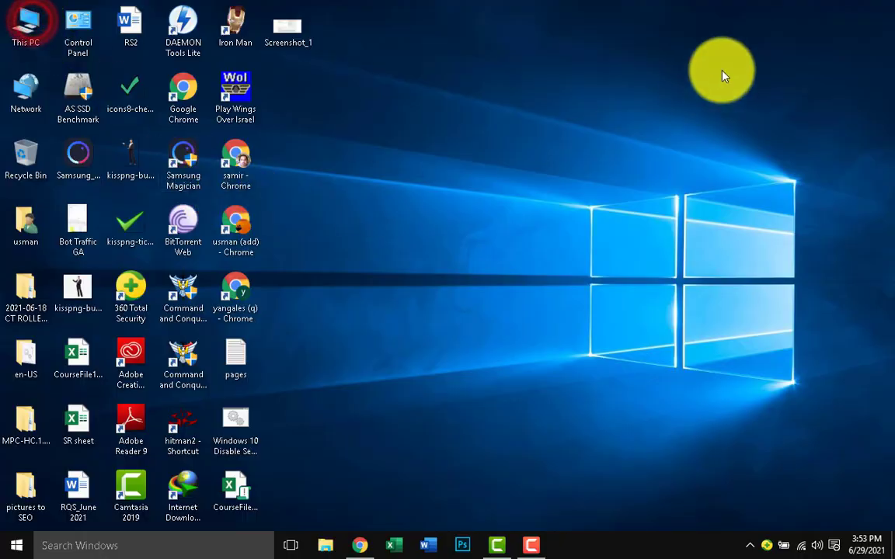
Open the games folder inside Programs > New folder > f on the Files (E:) drive and refresh its contents.
{"action": "double_click", "coordinate": [419, 264]}
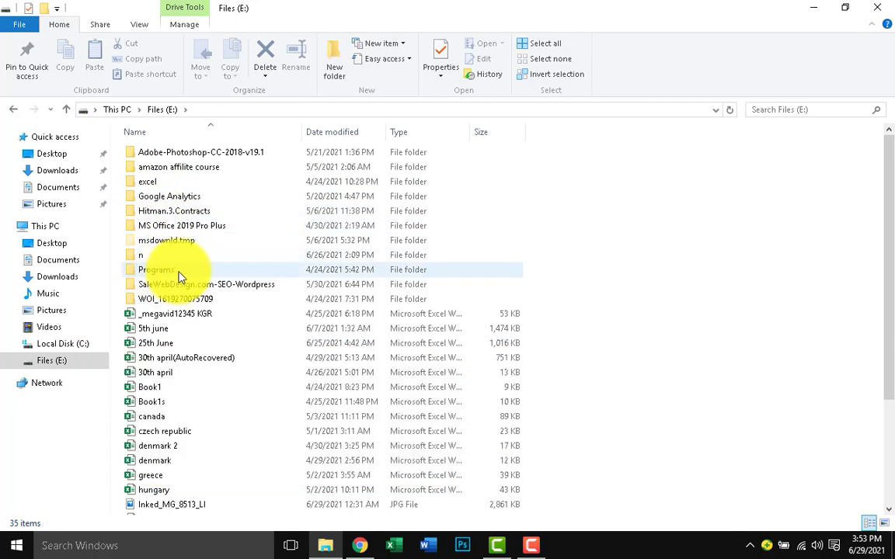
{"action": "double_click", "coordinate": [180, 273]}
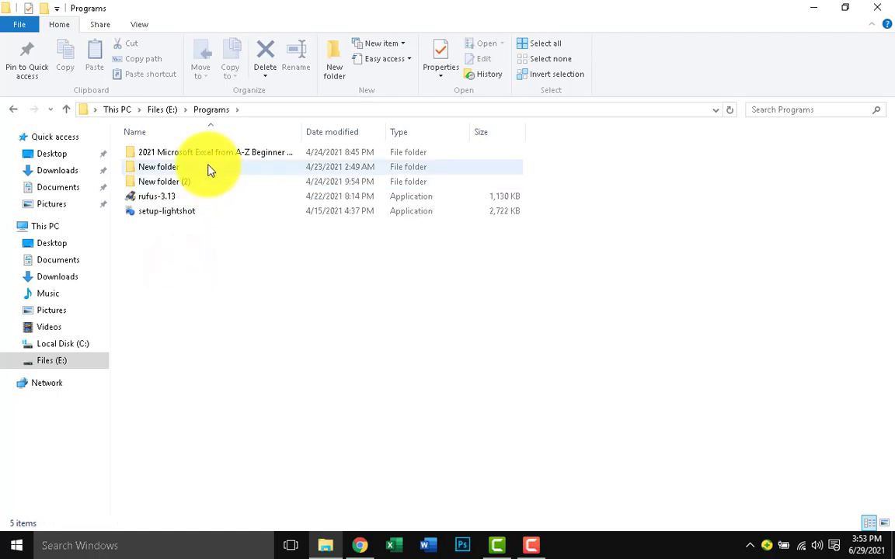
{"action": "double_click", "coordinate": [207, 168]}
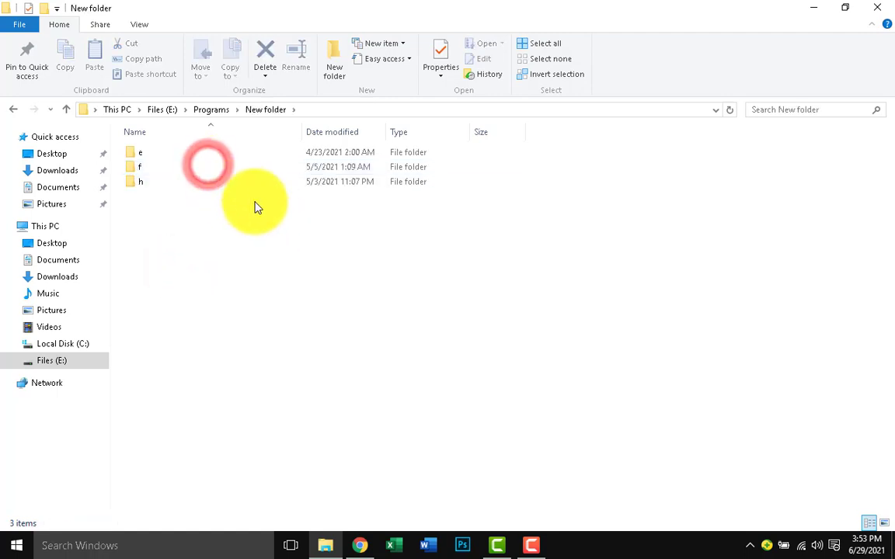
{"action": "double_click", "coordinate": [187, 167]}
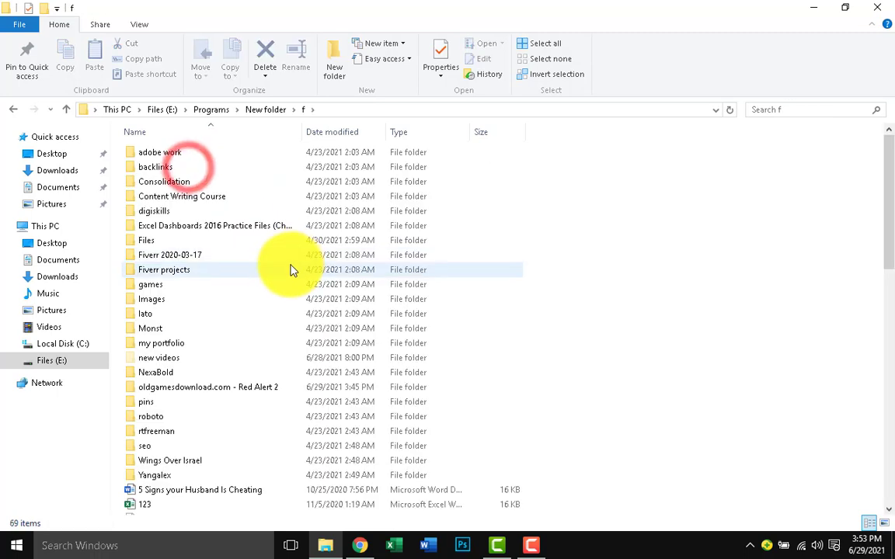
{"action": "double_click", "coordinate": [171, 286]}
{"action": "right_click", "coordinate": [391, 308]}
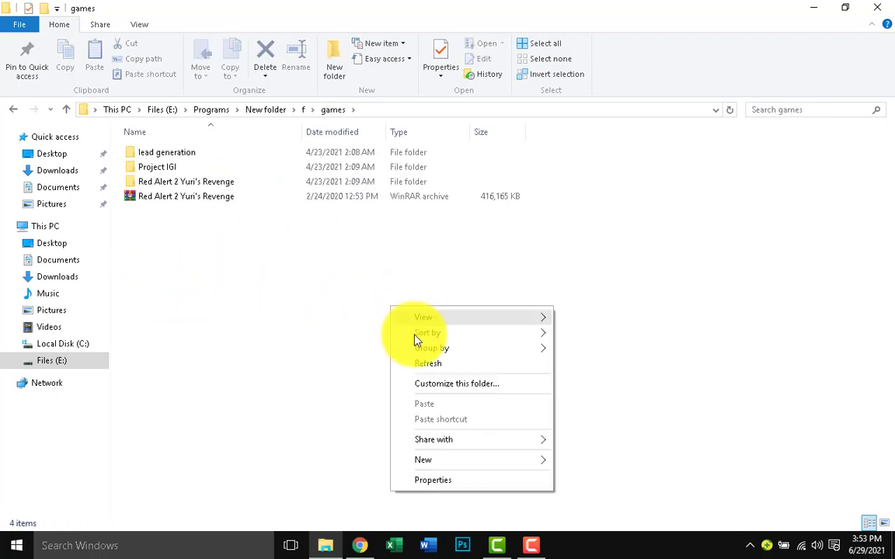
{"action": "left_click", "coordinate": [431, 364]}
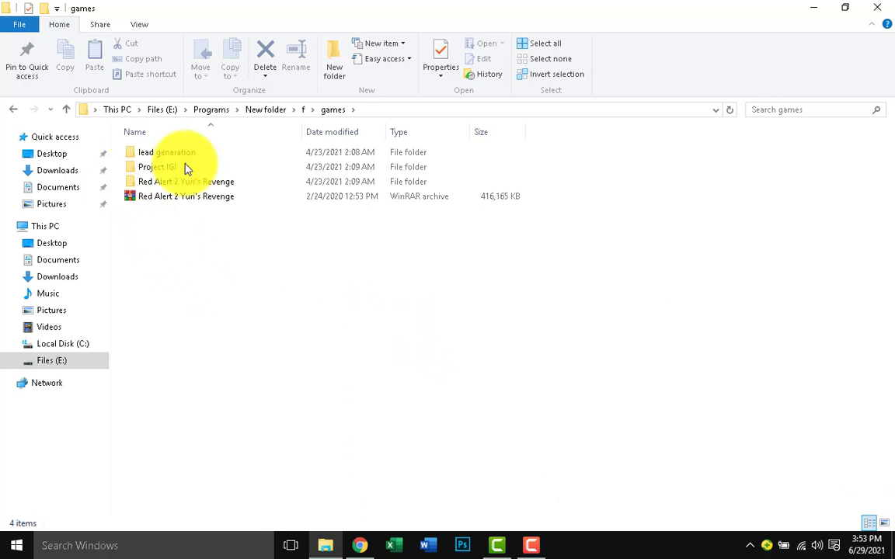
Open the Red Alert 2 Yuri's Revenge folder and refresh its file list.
{"action": "left_click", "coordinate": [204, 182]}
{"action": "double_click", "coordinate": [204, 182]}
{"action": "left_click", "coordinate": [206, 182]}
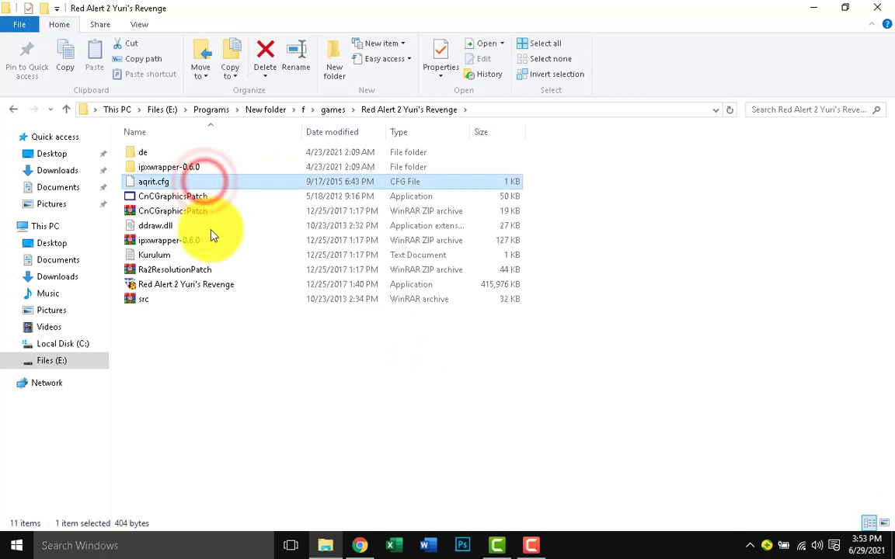
{"action": "right_click", "coordinate": [279, 365]}
{"action": "left_click", "coordinate": [371, 239]}
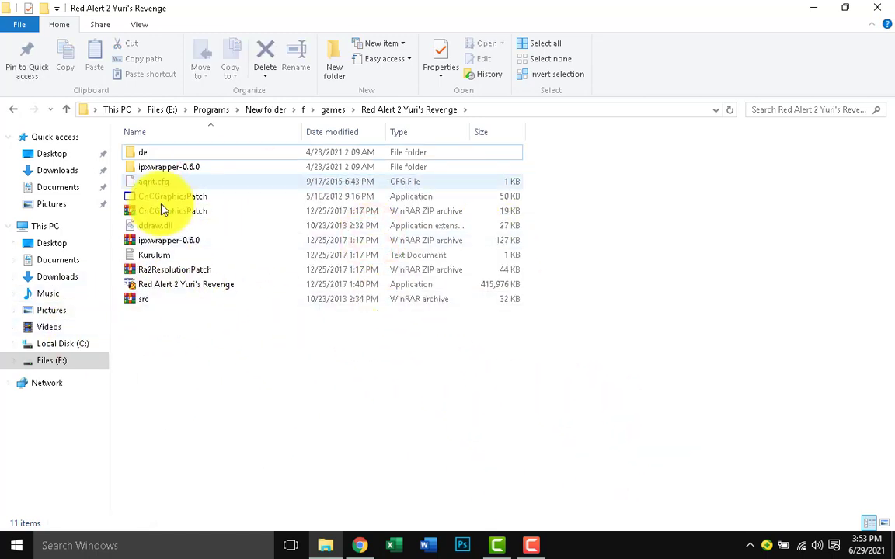
Run the Red Alert 2 Yuri's Revenge setup application as administrator.
{"action": "left_click", "coordinate": [208, 288]}
{"action": "right_click", "coordinate": [208, 287]}
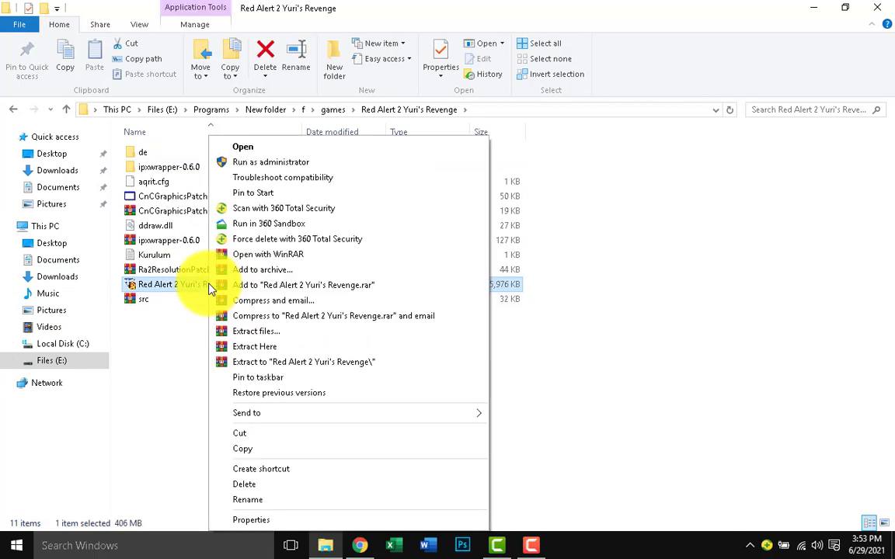
{"action": "left_click", "coordinate": [324, 164]}
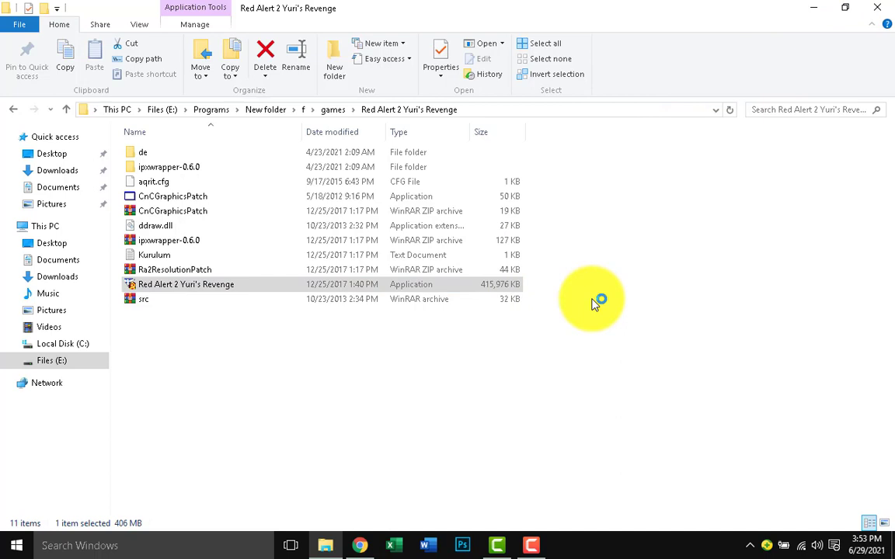
{"action": "left_click", "coordinate": [812, 8]}
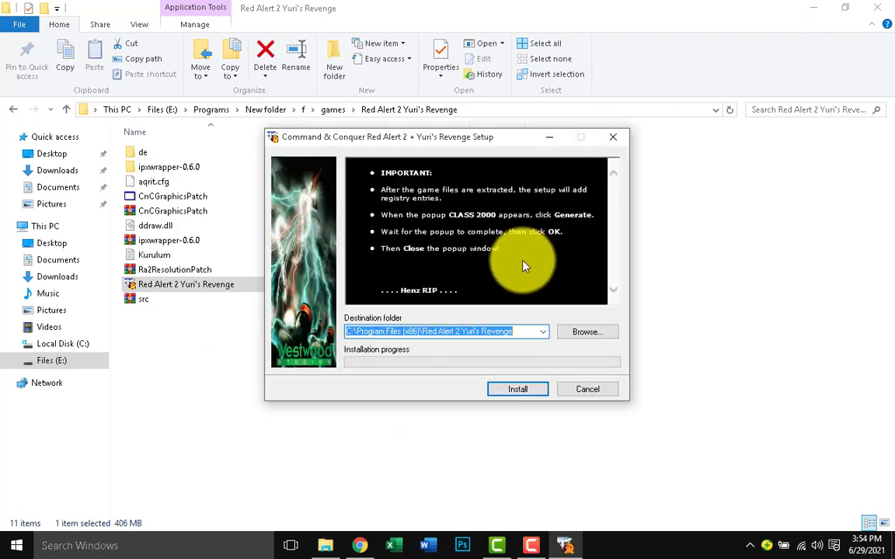
Install the game to C:\Program Files (x86)\Red Alert 2 Yuri's Revenge and minimize the folder window to reveal the desktop.
{"action": "left_click", "coordinate": [501, 389]}
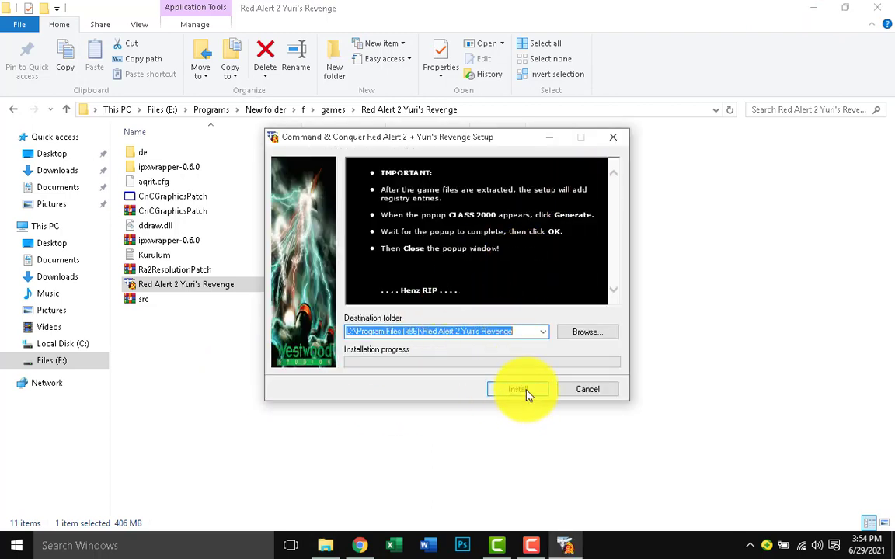
{"action": "left_click", "coordinate": [515, 332]}
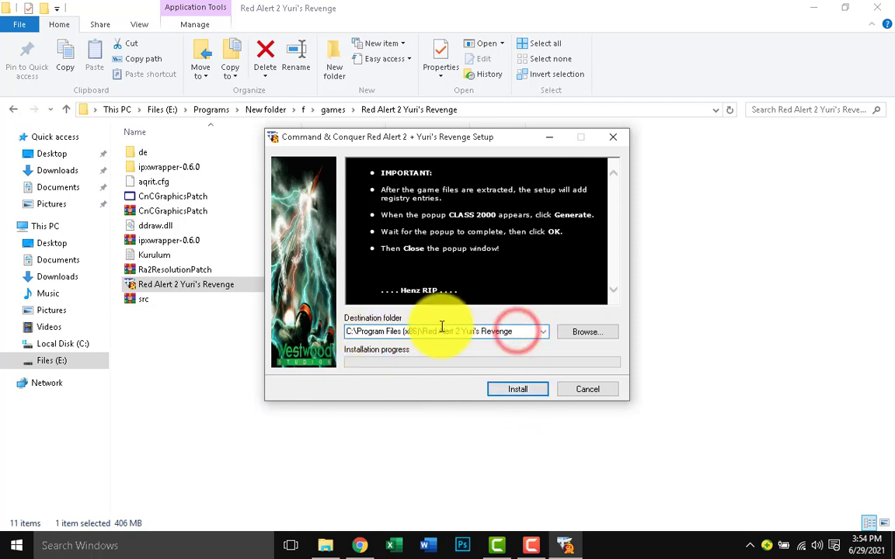
{"action": "left_click", "coordinate": [517, 389]}
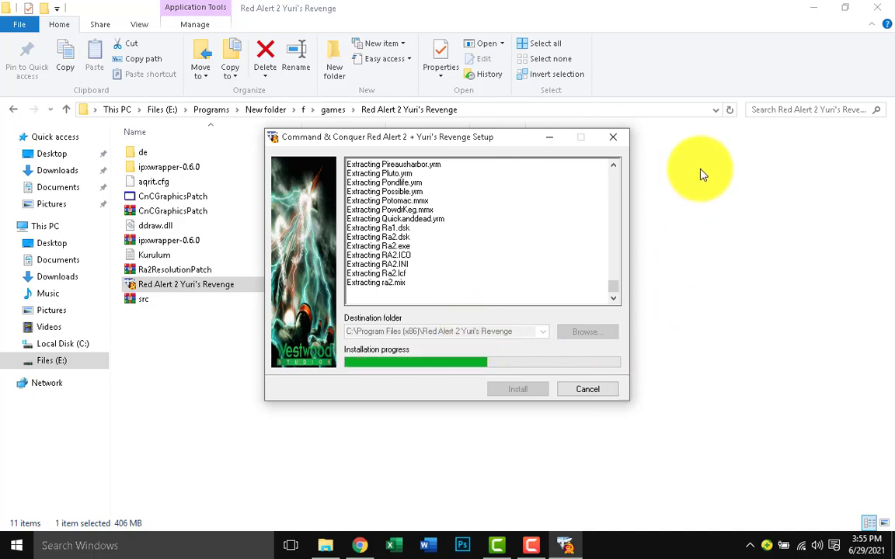
{"action": "left_click", "coordinate": [813, 7]}
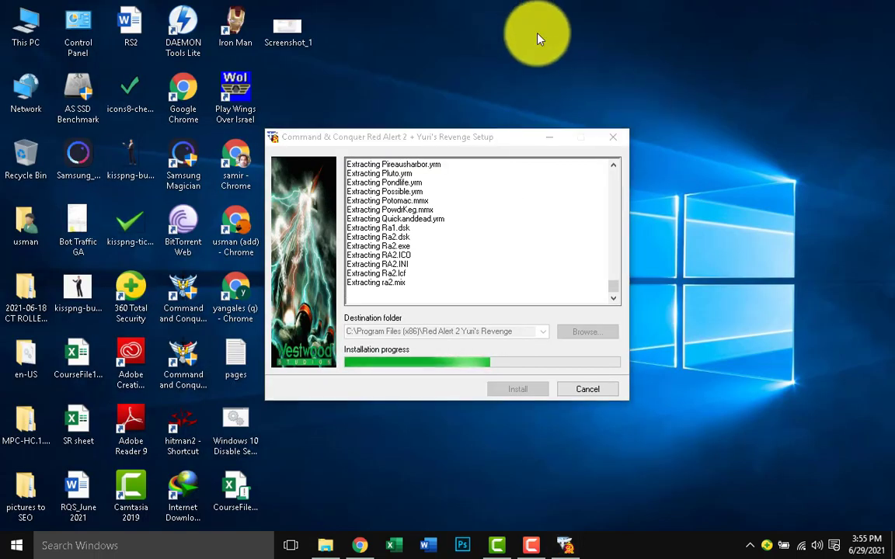
{"action": "right_click", "coordinate": [514, 17]}
{"action": "left_click", "coordinate": [548, 56]}
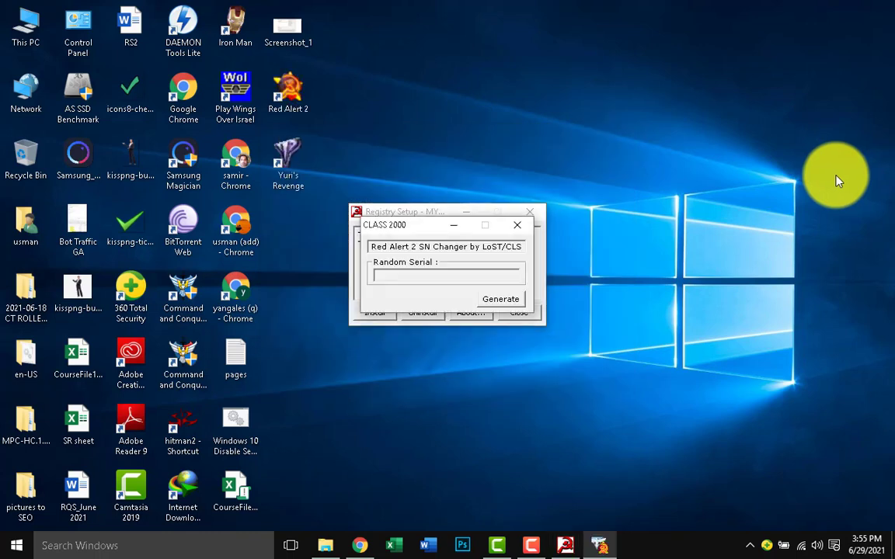
Generate a random serial in the CLASS 2000 popup, accept the message, close the popup and refresh the desktop.
{"action": "left_click", "coordinate": [508, 301]}
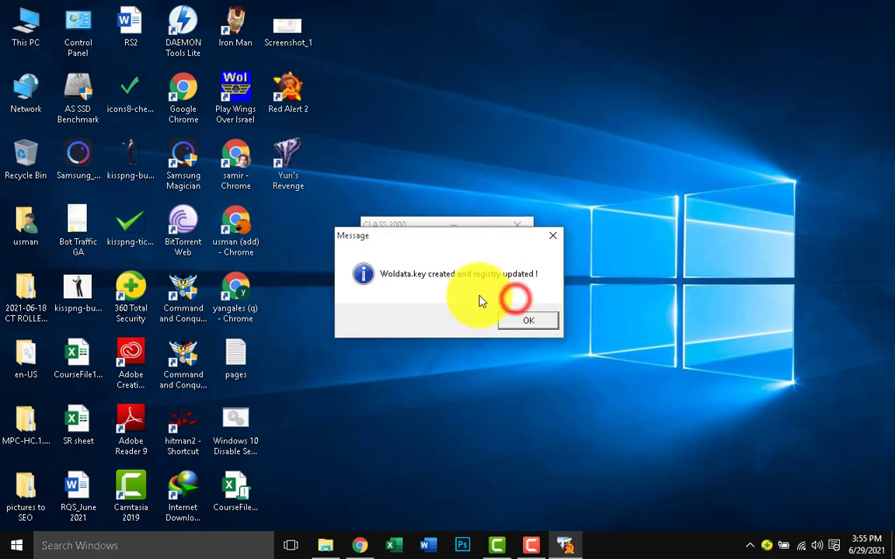
{"action": "left_click", "coordinate": [520, 323]}
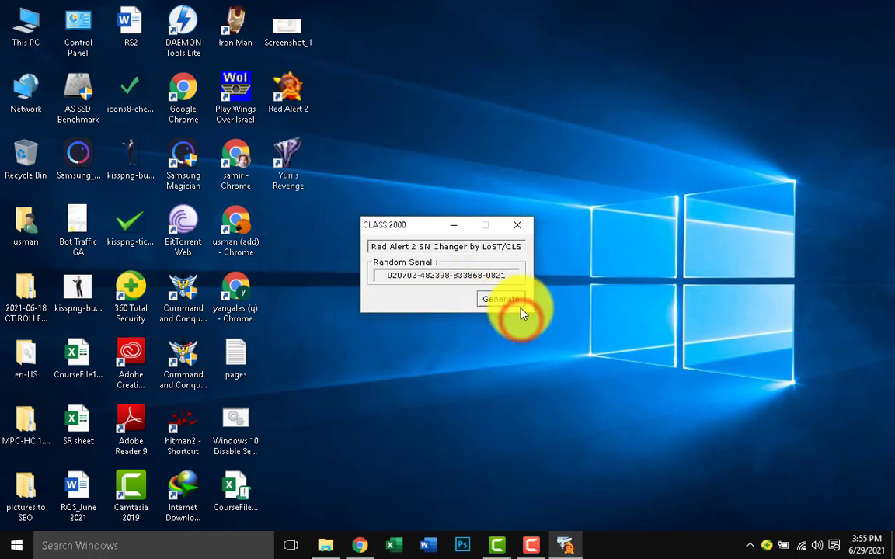
{"action": "left_click", "coordinate": [519, 223]}
{"action": "right_click", "coordinate": [422, 114]}
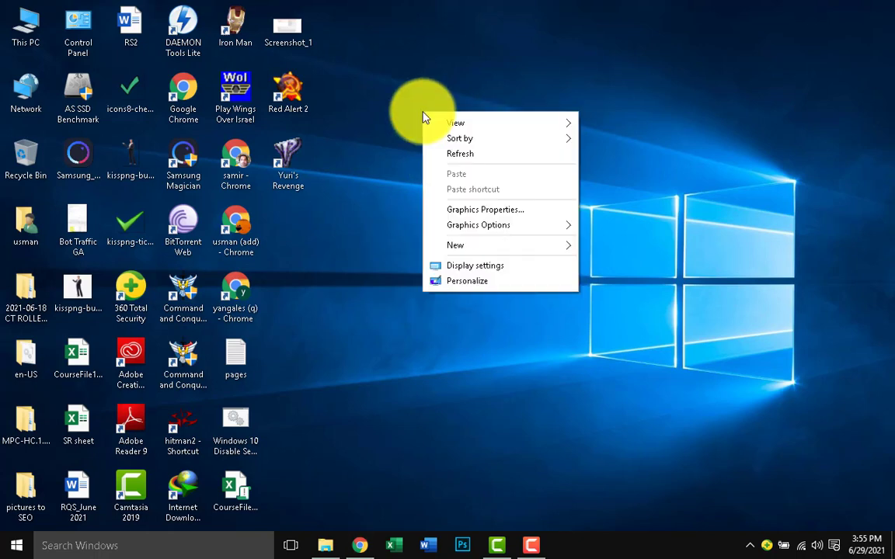
{"action": "left_click", "coordinate": [463, 158]}
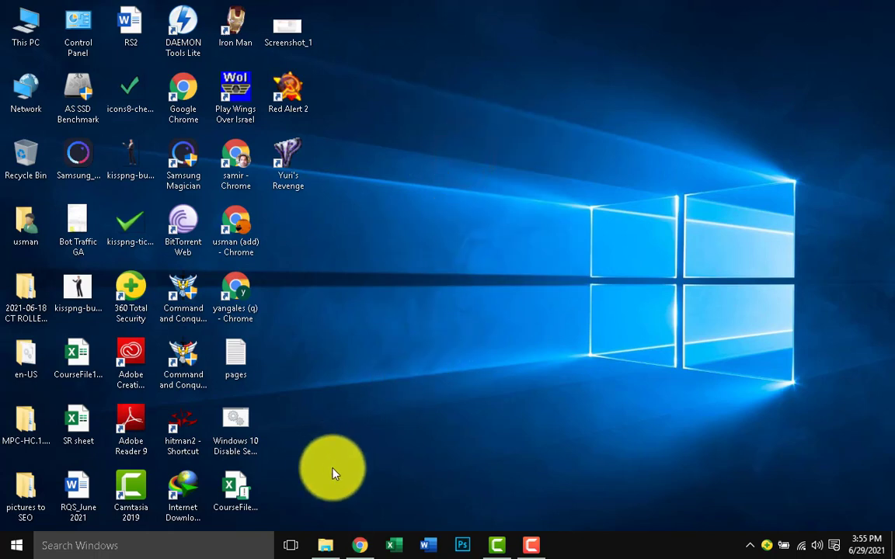
Copy all the files from the ipxwrapper-0.6.0 folder in the setup files and close the folder window.
{"action": "left_click", "coordinate": [325, 546]}
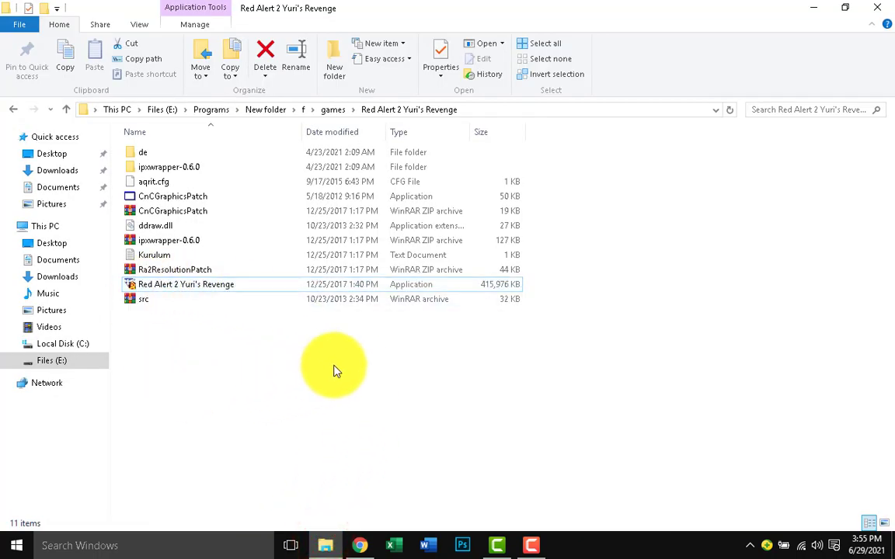
{"action": "right_click", "coordinate": [276, 192]}
{"action": "left_click", "coordinate": [329, 250]}
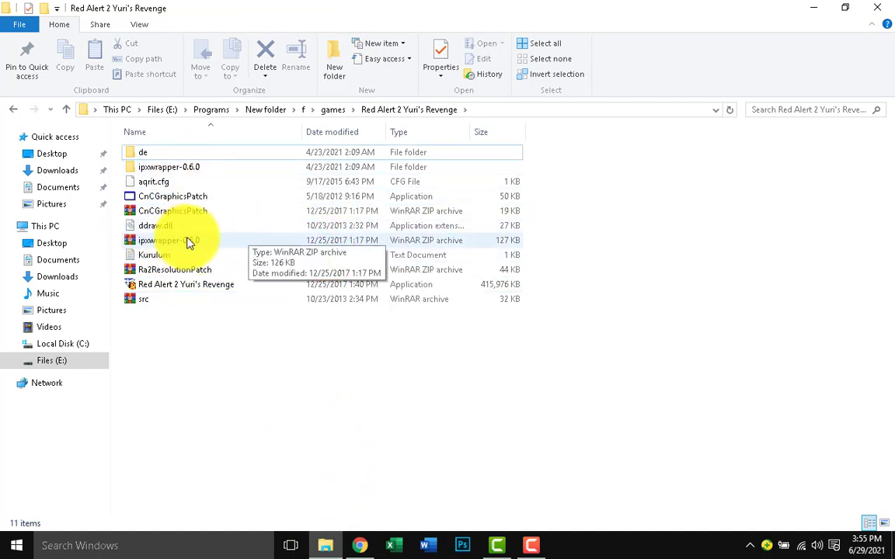
{"action": "double_click", "coordinate": [190, 170]}
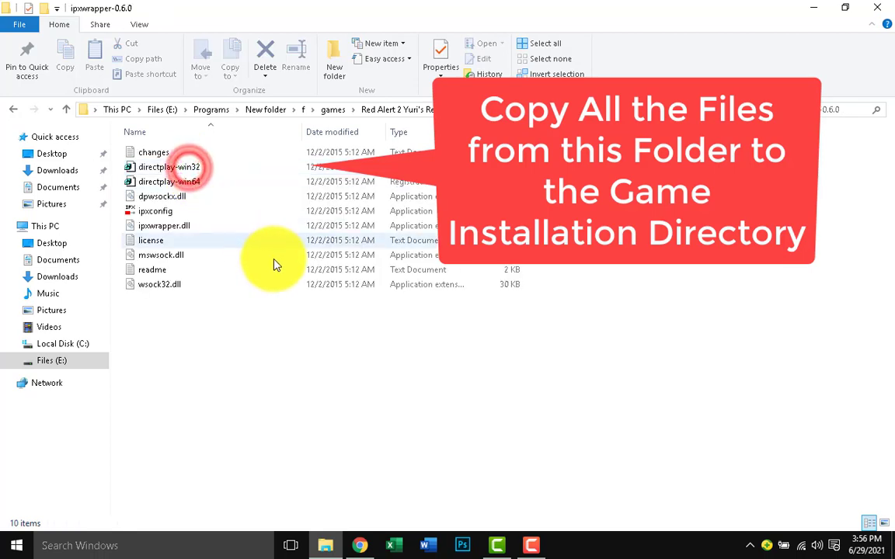
{"action": "left_click_drag", "start_coordinate": [264, 372], "coordinate": [221, 152]}
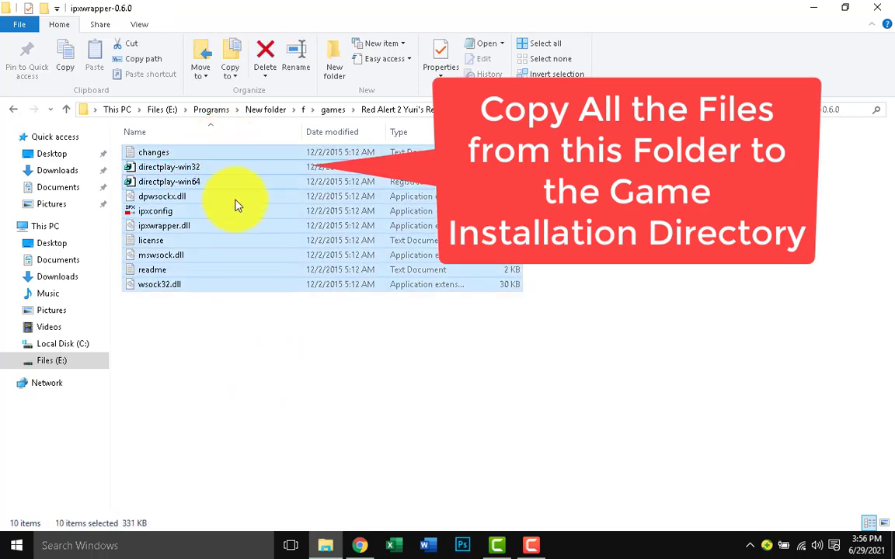
{"action": "right_click", "coordinate": [248, 195]}
{"action": "left_click", "coordinate": [307, 349]}
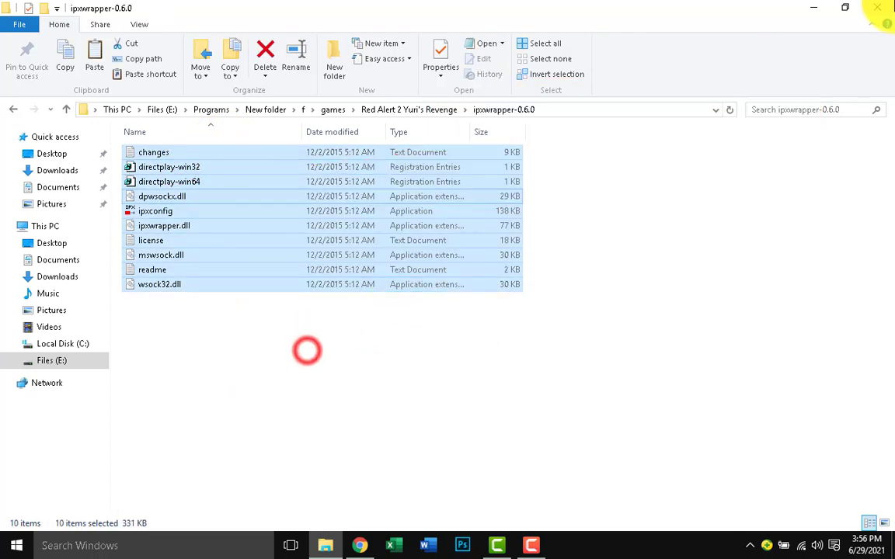
{"action": "left_click", "coordinate": [881, 8]}
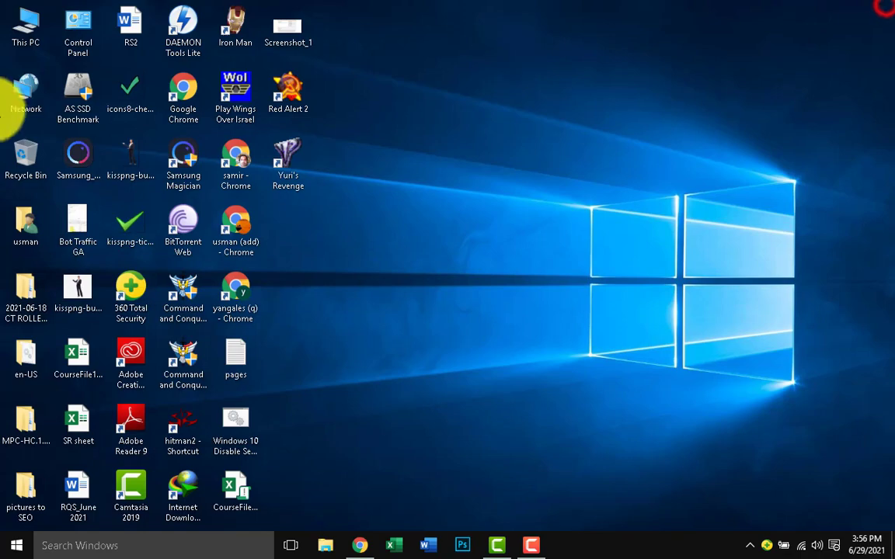
{"action": "double_click", "coordinate": [25, 35]}
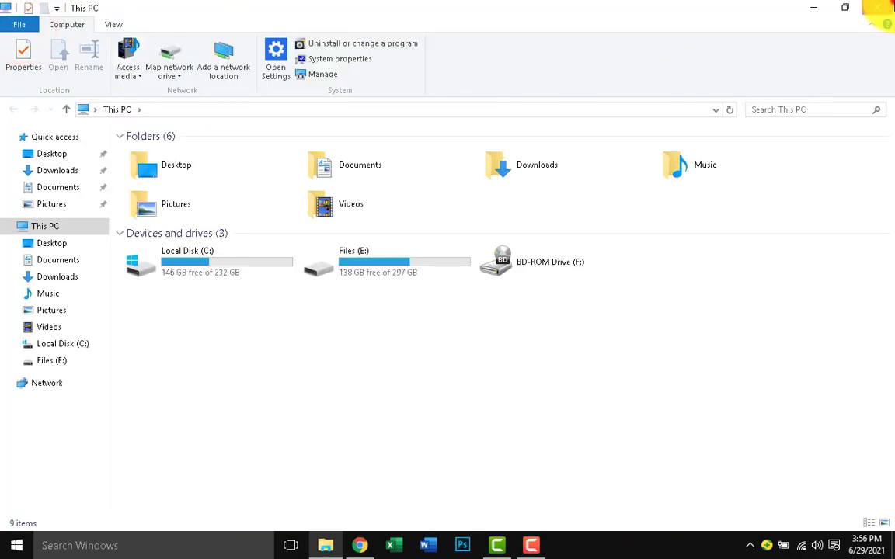
{"action": "left_click", "coordinate": [883, 7]}
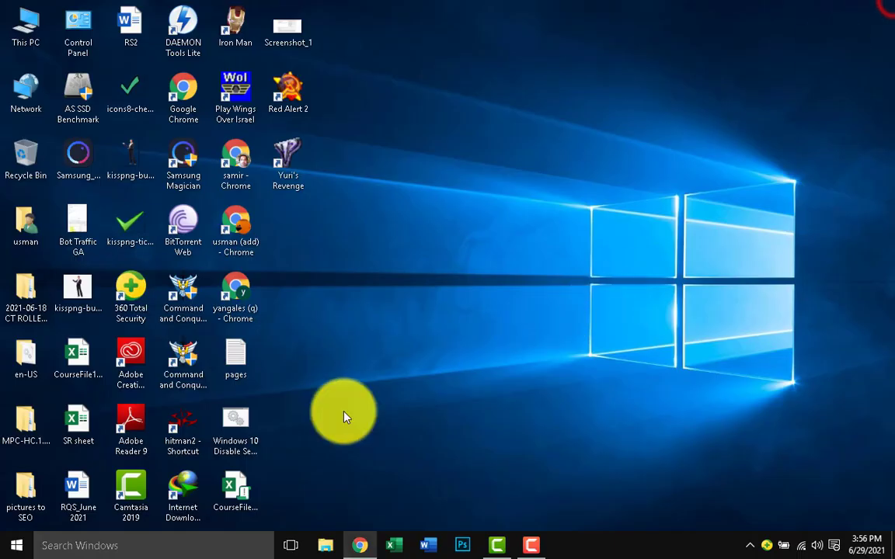
{"action": "right_click", "coordinate": [458, 223]}
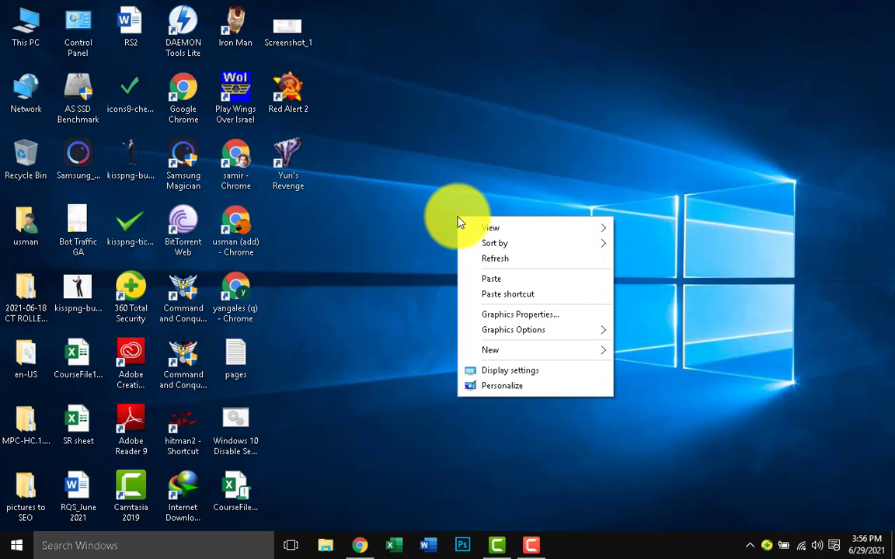
{"action": "left_click", "coordinate": [517, 261]}
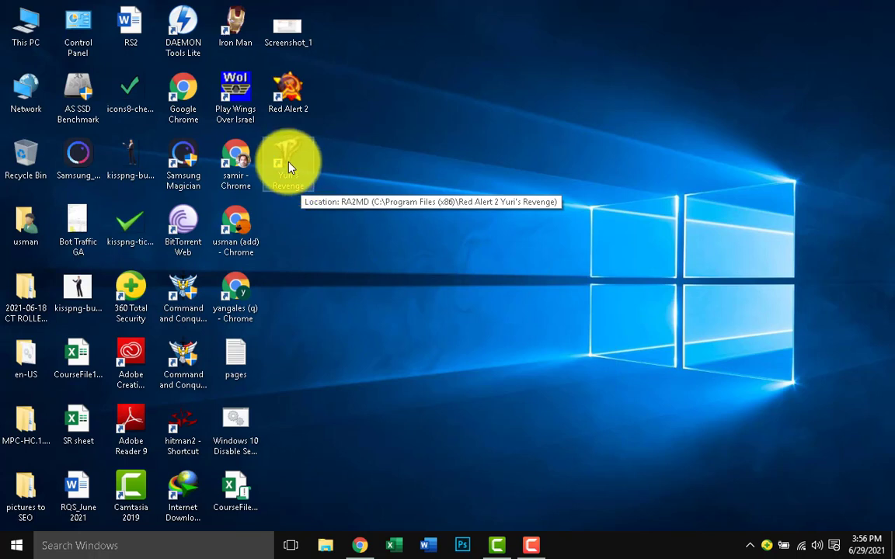
Open the Yuri's Revenge shortcut's file location and paste the ipxwrapper files there, replacing existing files with administrator permission.
{"action": "right_click", "coordinate": [289, 165]}
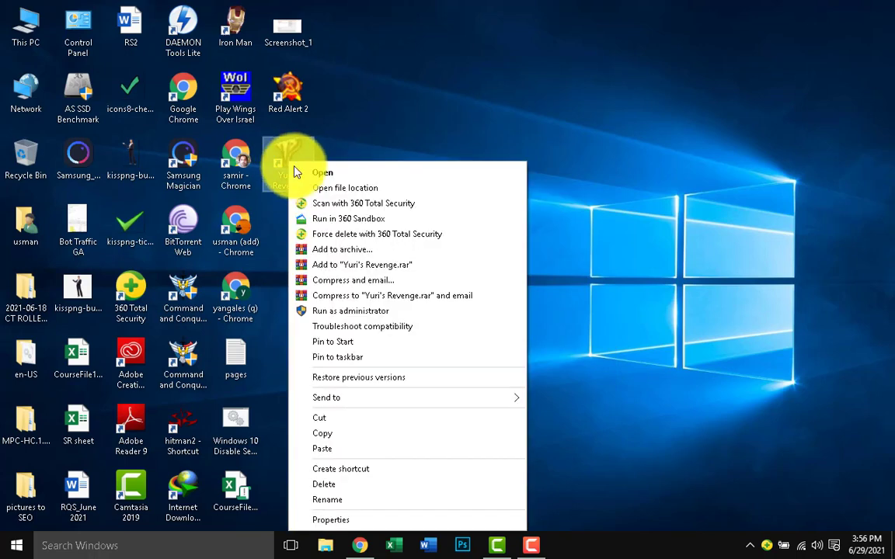
{"action": "left_click", "coordinate": [375, 190]}
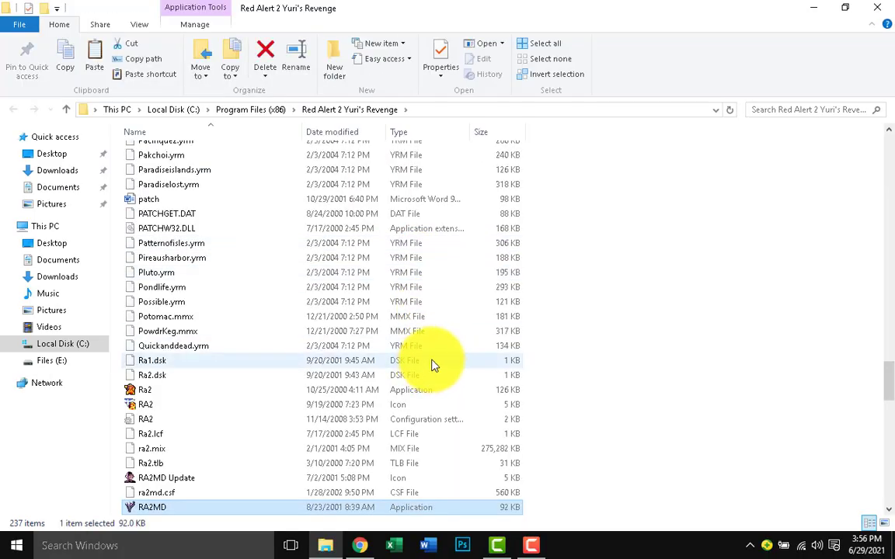
{"action": "scroll", "coordinate": [625, 320], "scroll_direction": "down", "scroll_amount": 4}
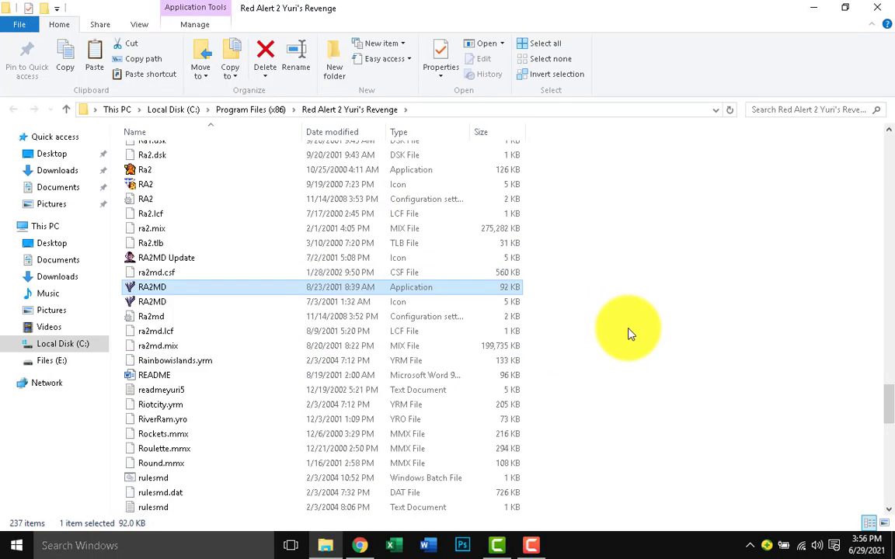
{"action": "right_click", "coordinate": [701, 197]}
{"action": "left_click", "coordinate": [769, 294]}
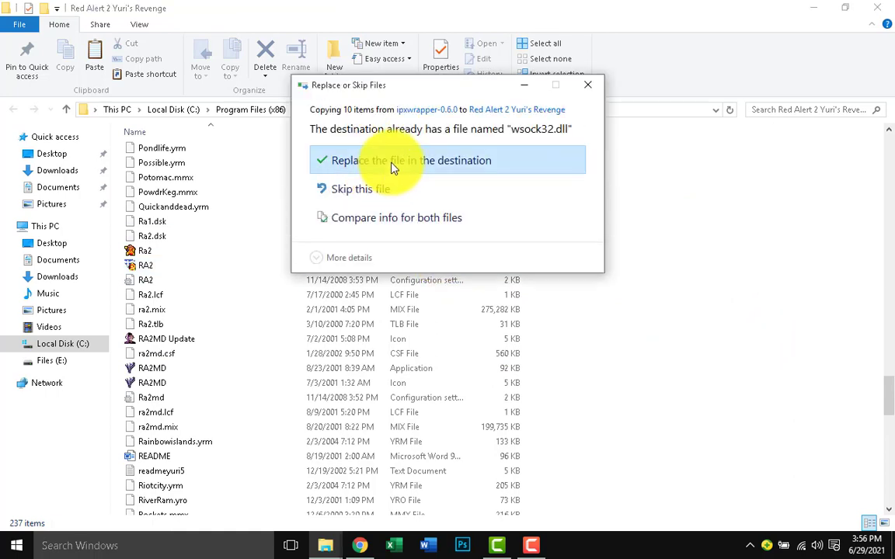
{"action": "left_click", "coordinate": [392, 163]}
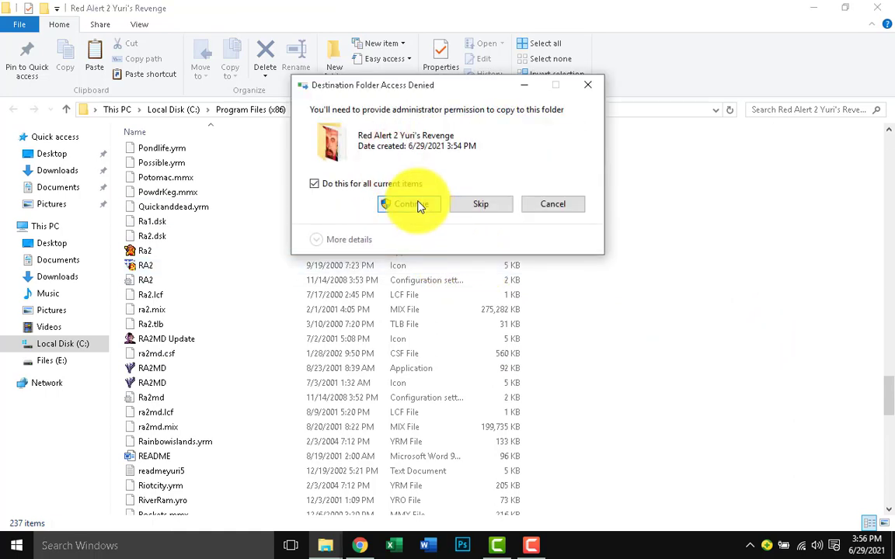
{"action": "left_click", "coordinate": [412, 204]}
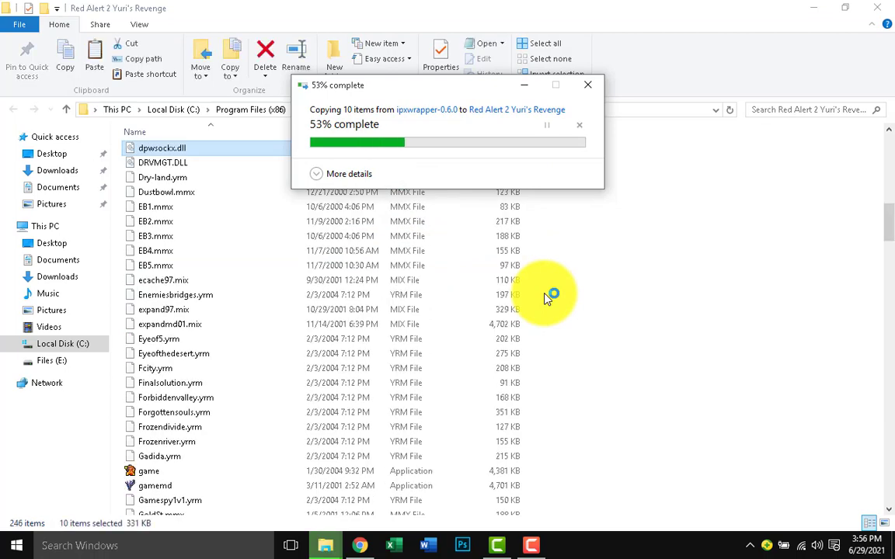
Minimize the game's installation folder window and refresh the desktop.
{"action": "left_click", "coordinate": [813, 7]}
{"action": "right_click", "coordinate": [553, 149]}
{"action": "left_click", "coordinate": [602, 190]}
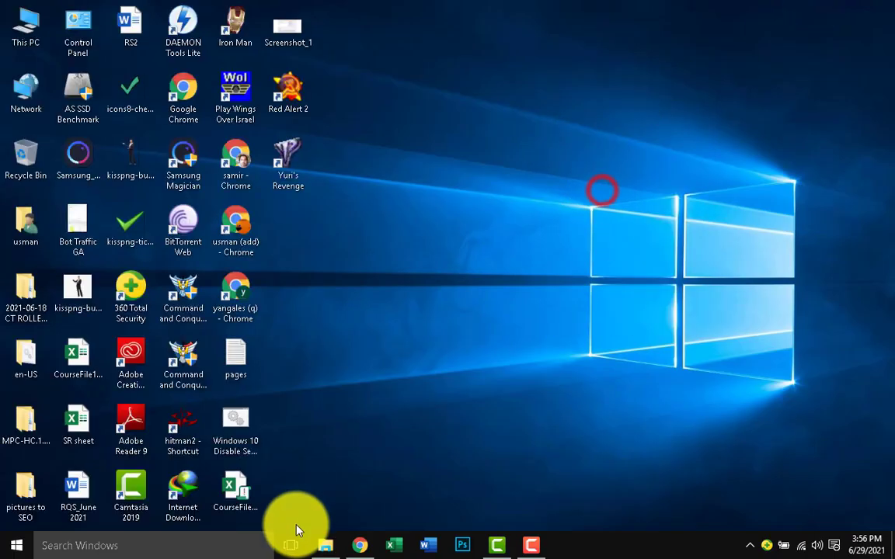
{"action": "left_click", "coordinate": [325, 545]}
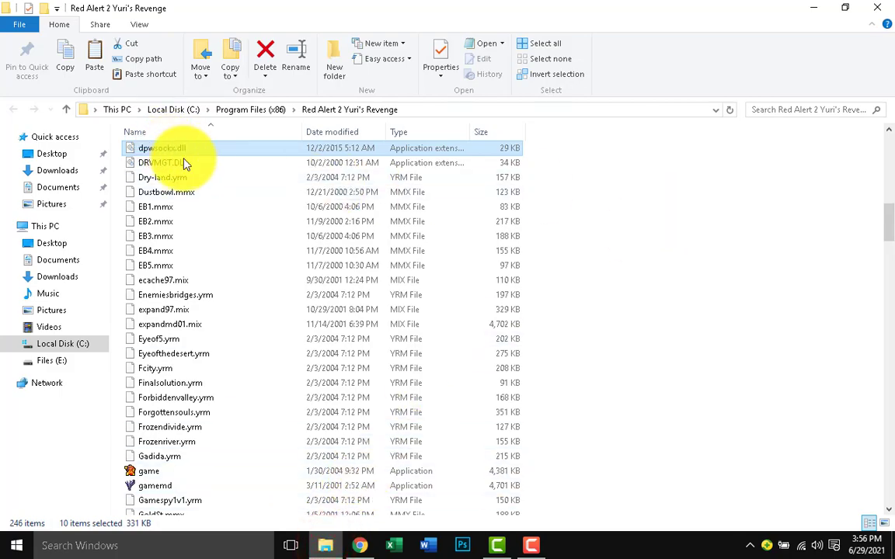
{"action": "left_click", "coordinate": [813, 7]}
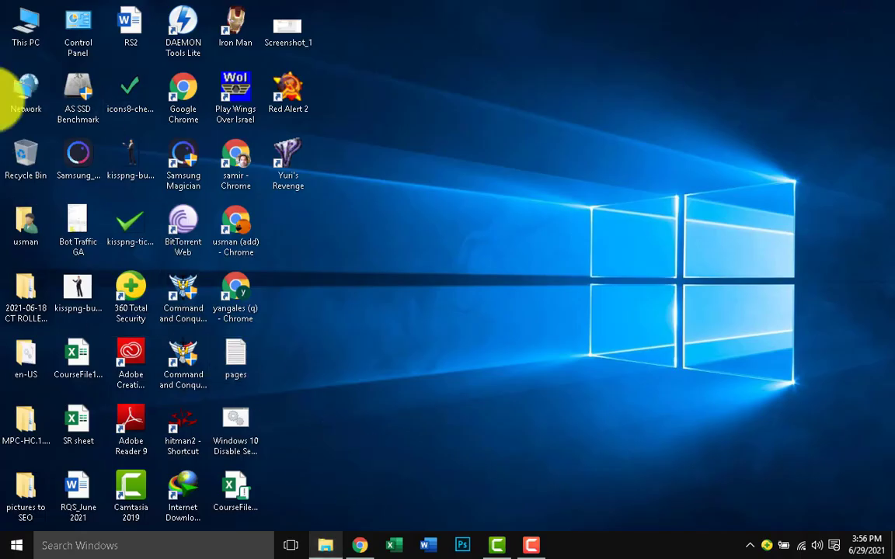
Open the setup files folder E:\Programs\New folder\f\games\Red Alert 2 Yuri's Revenge.
{"action": "left_click", "coordinate": [32, 28]}
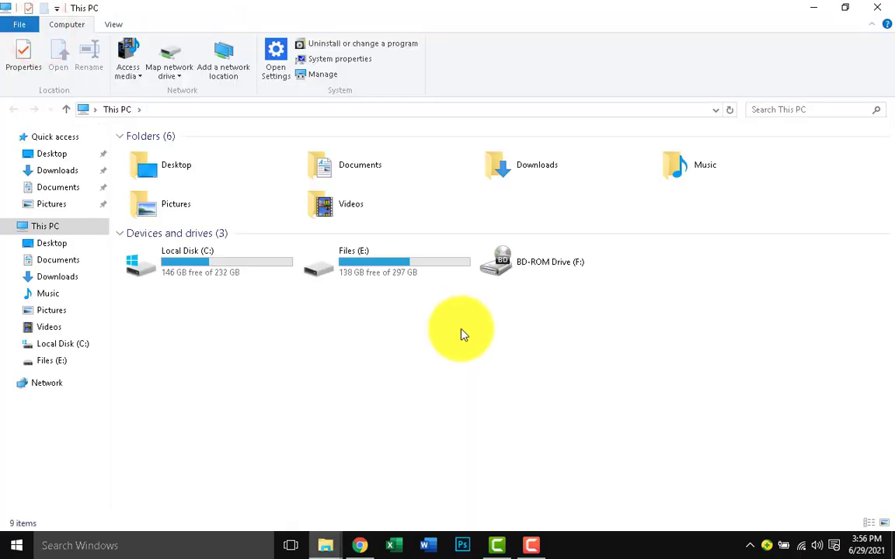
{"action": "double_click", "coordinate": [392, 272]}
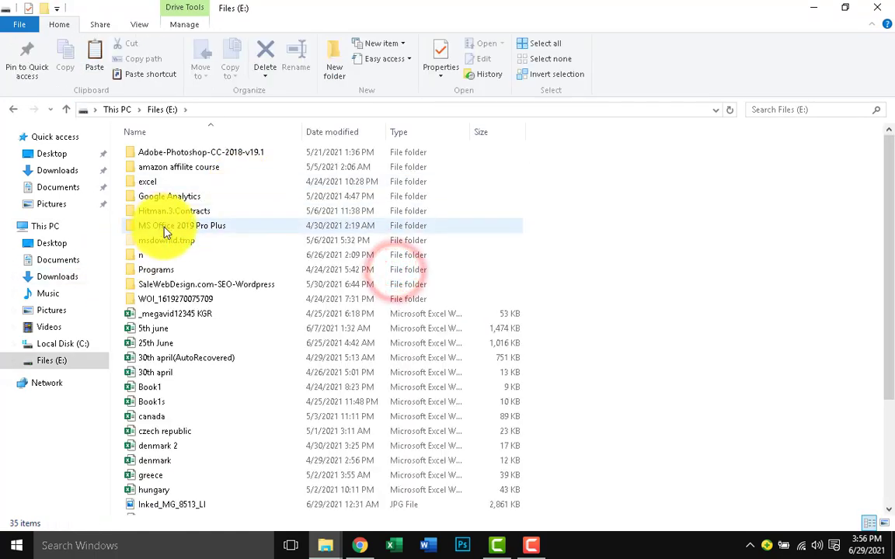
{"action": "double_click", "coordinate": [168, 269]}
{"action": "double_click", "coordinate": [174, 170]}
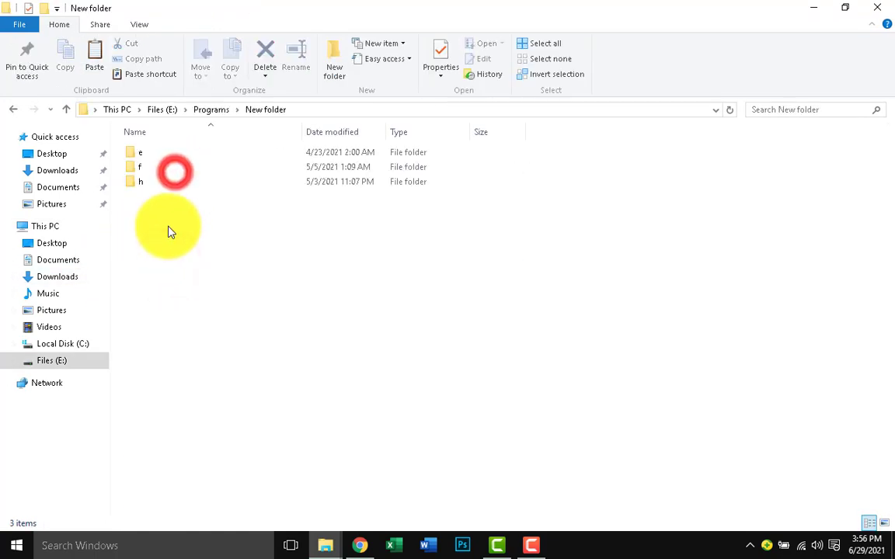
{"action": "left_click", "coordinate": [160, 179]}
{"action": "double_click", "coordinate": [160, 152]}
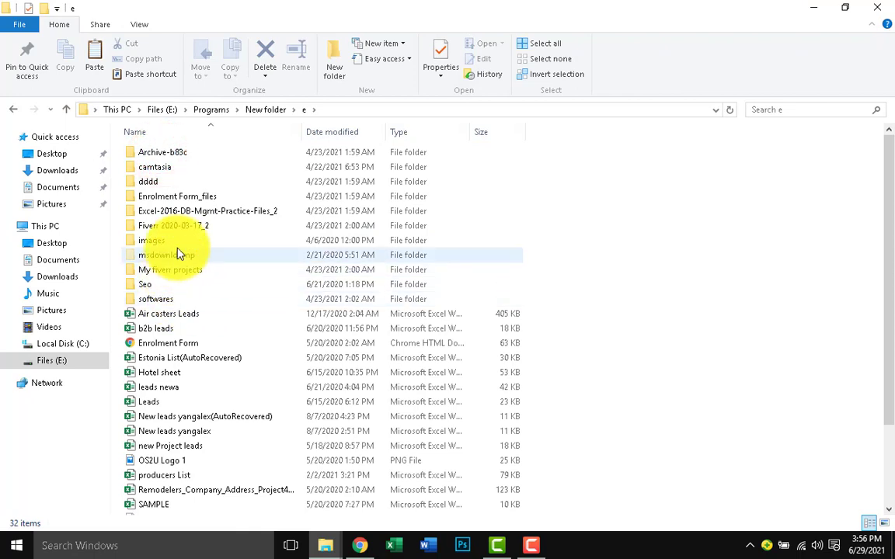
{"action": "double_click", "coordinate": [14, 110]}
{"action": "double_click", "coordinate": [167, 168]}
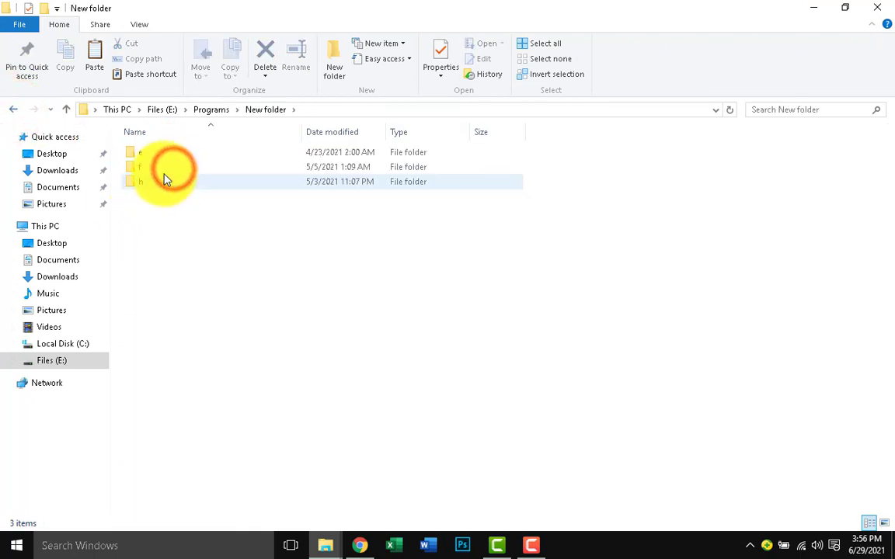
{"action": "double_click", "coordinate": [161, 168]}
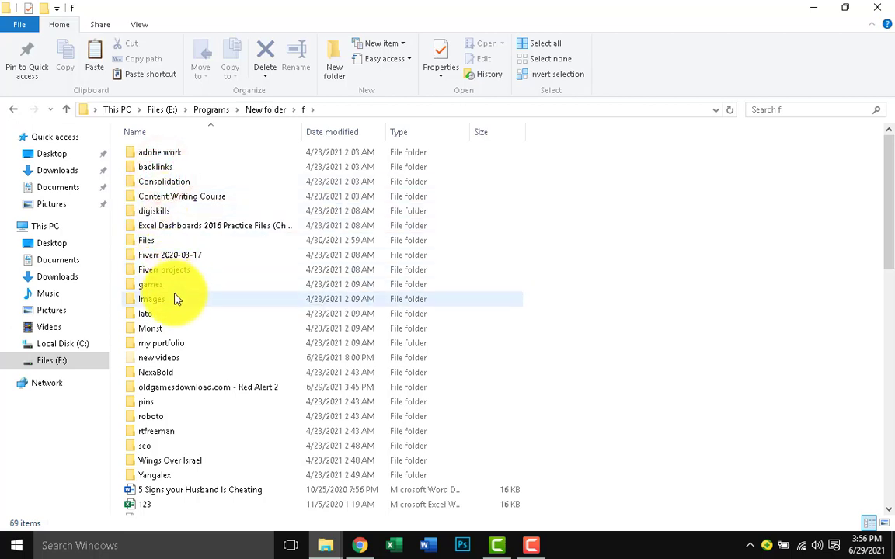
{"action": "double_click", "coordinate": [175, 289]}
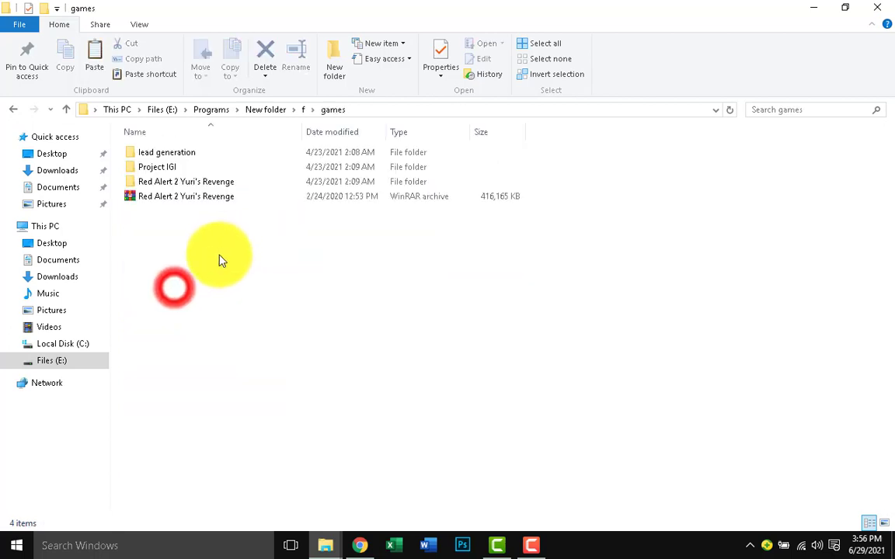
{"action": "double_click", "coordinate": [187, 181]}
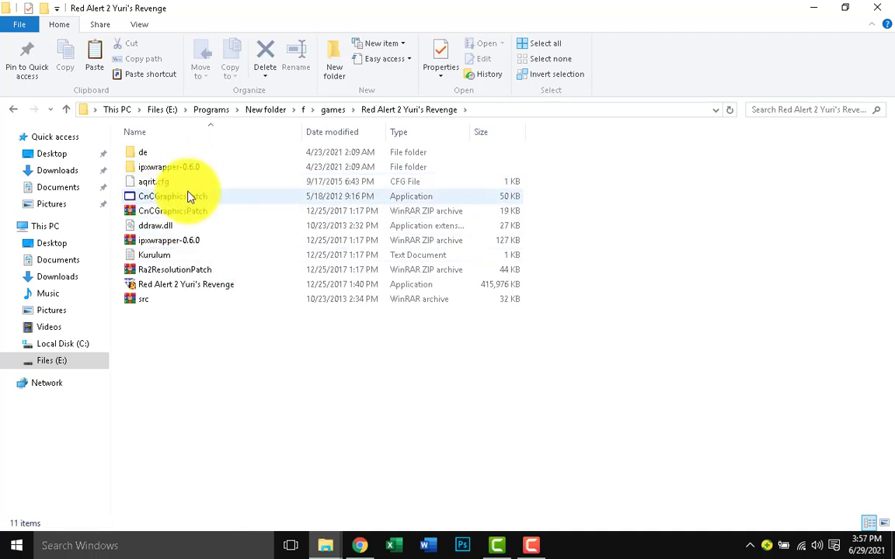
Try to run the CnCGraphicsPatch application as administrator from the setup files folder and close the patcher.
{"action": "left_click", "coordinate": [192, 199]}
{"action": "right_click", "coordinate": [192, 198]}
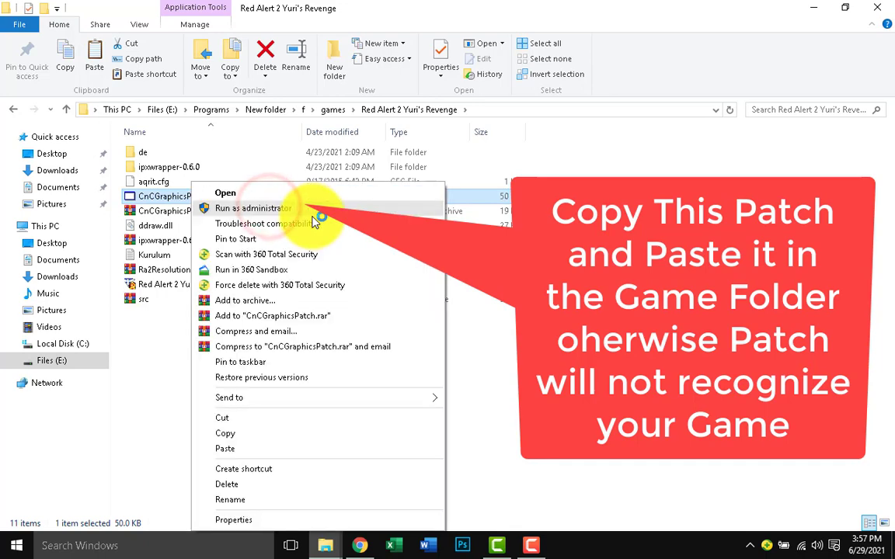
{"action": "left_click", "coordinate": [268, 210]}
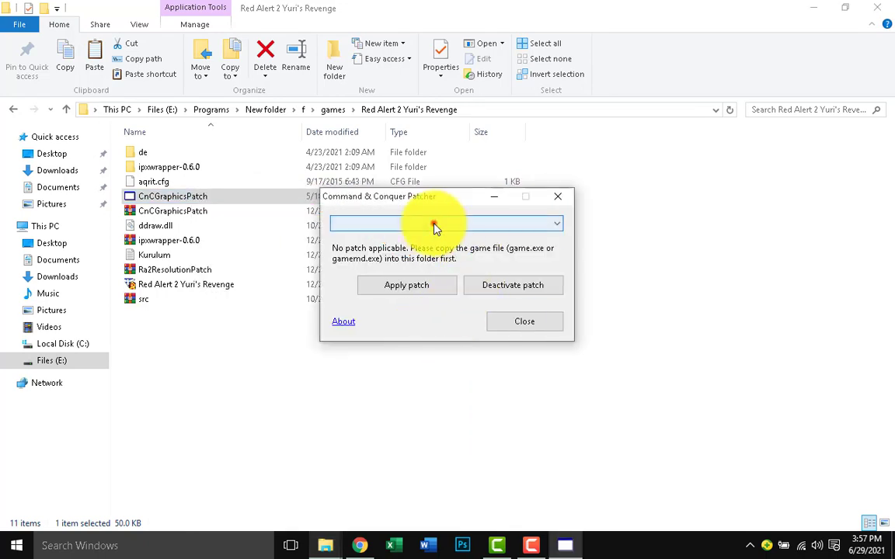
{"action": "left_click", "coordinate": [565, 199]}
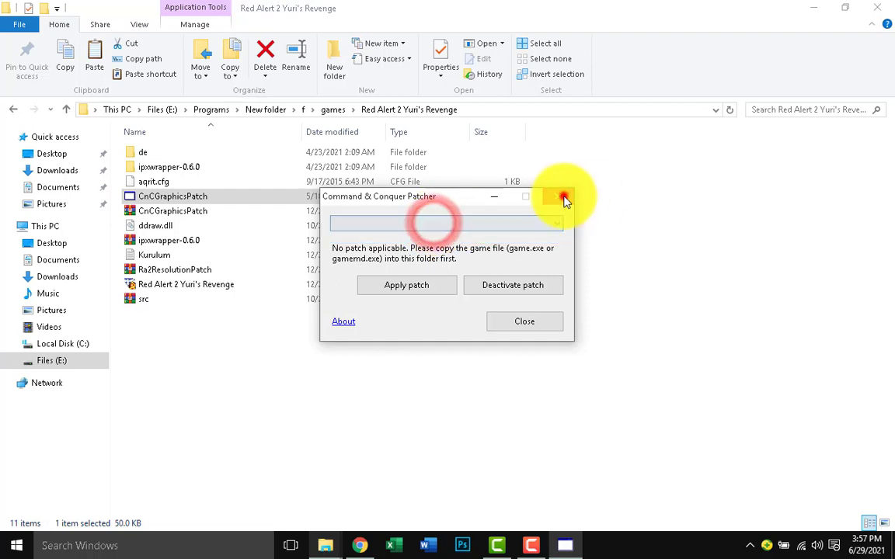
Copy the CnCGraphicsPatch application from the setup files into the game's installation folder, granting administrator permission.
{"action": "right_click", "coordinate": [191, 197]}
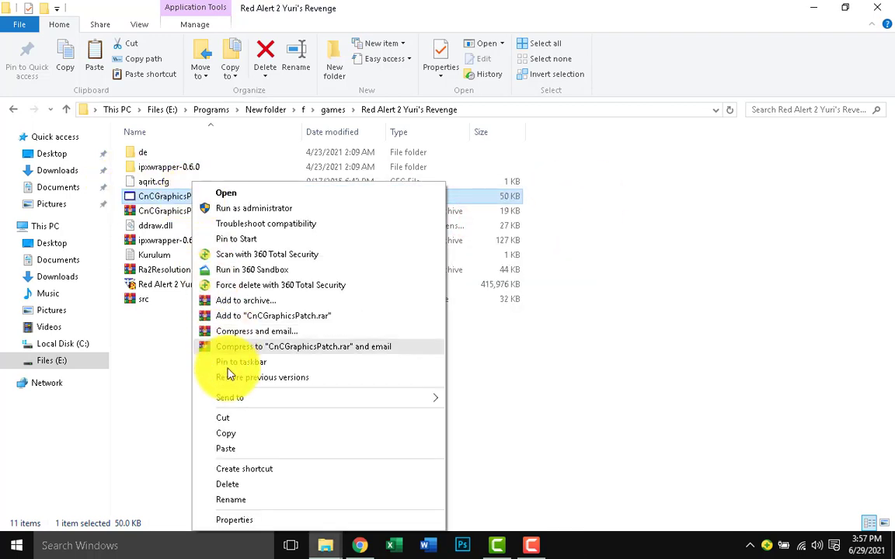
{"action": "left_click", "coordinate": [248, 433]}
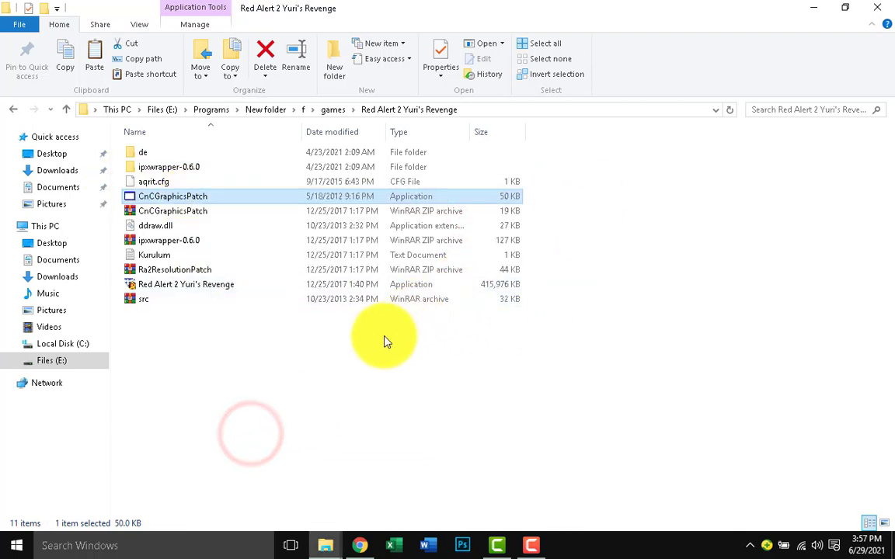
{"action": "left_click", "coordinate": [810, 7]}
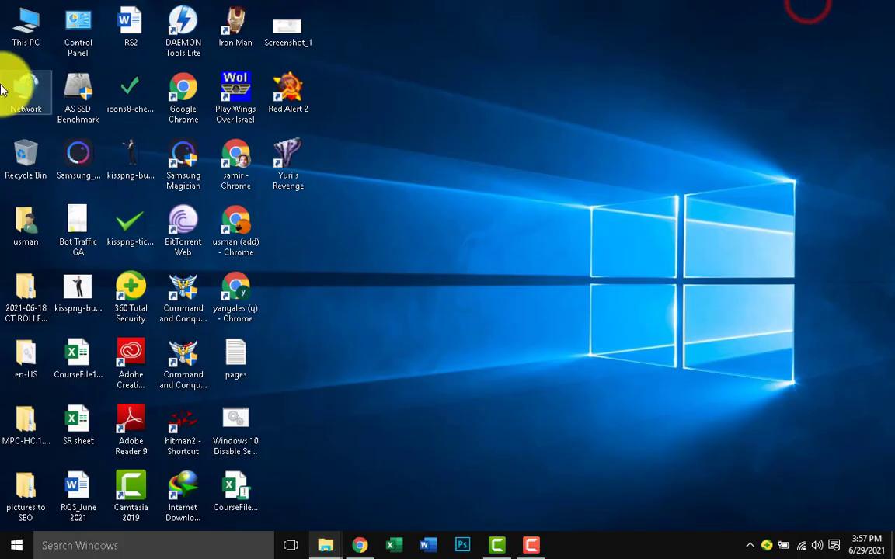
{"action": "mouse_move", "coordinate": [332, 548]}
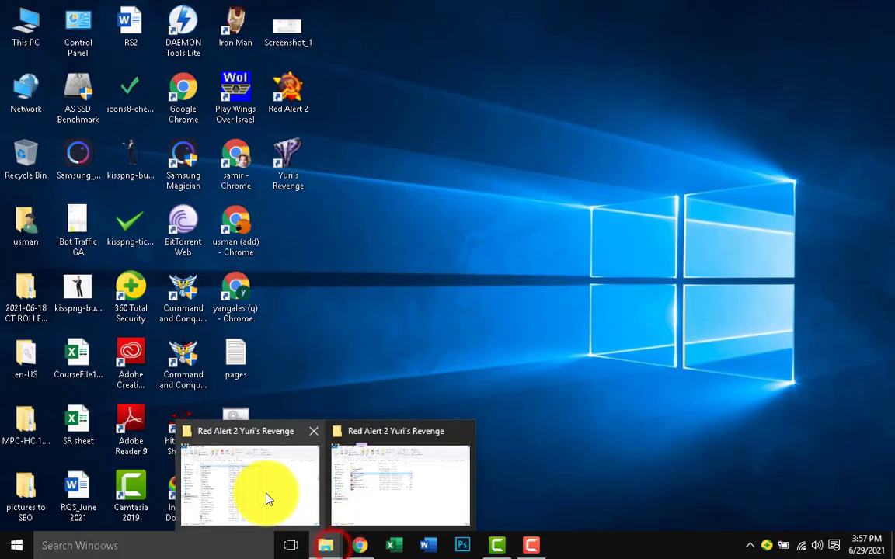
{"action": "left_click", "coordinate": [266, 489]}
{"action": "right_click", "coordinate": [730, 247]}
{"action": "left_click", "coordinate": [792, 342]}
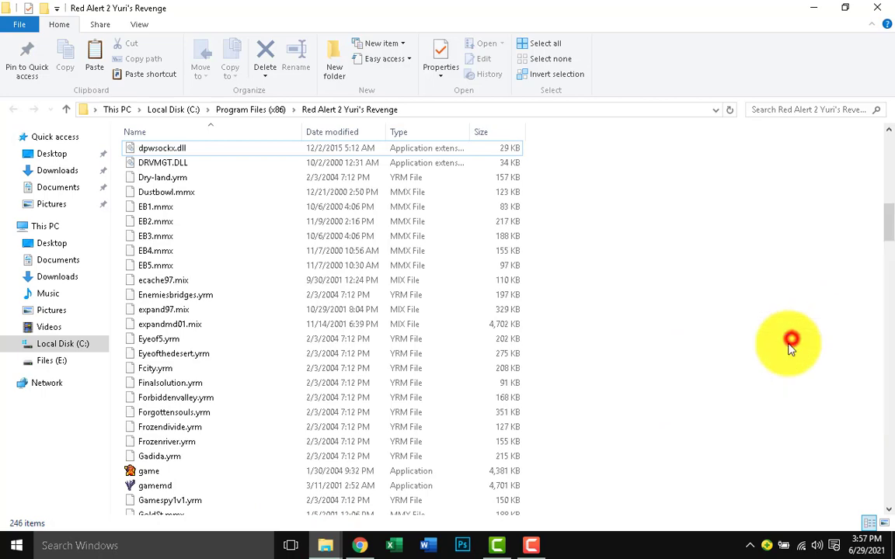
{"action": "left_click", "coordinate": [420, 171]}
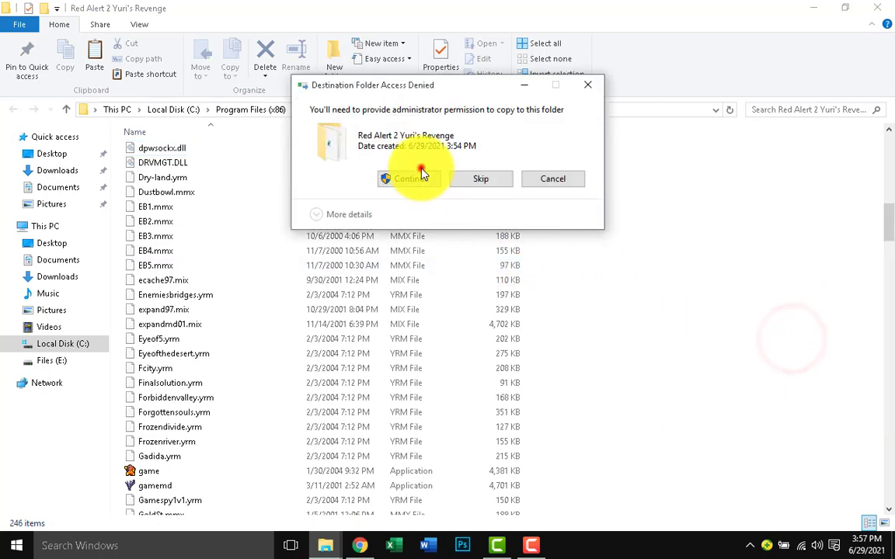
Refresh the installation folder and run its CnCGraphicsPatch application as administrator.
{"action": "right_click", "coordinate": [745, 293]}
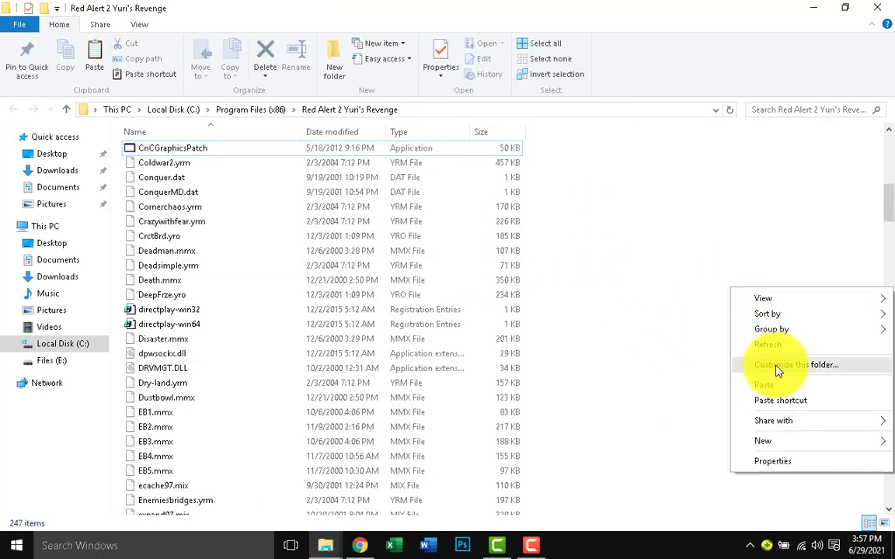
{"action": "left_click", "coordinate": [778, 346]}
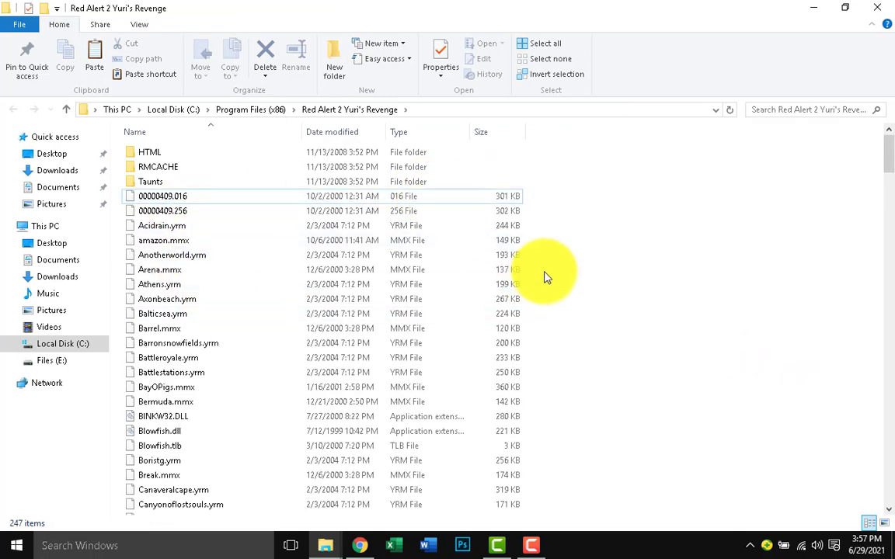
{"action": "scroll", "coordinate": [543, 275], "scroll_direction": "down", "scroll_amount": 8}
{"action": "left_click", "coordinate": [184, 289]}
{"action": "right_click", "coordinate": [184, 292]}
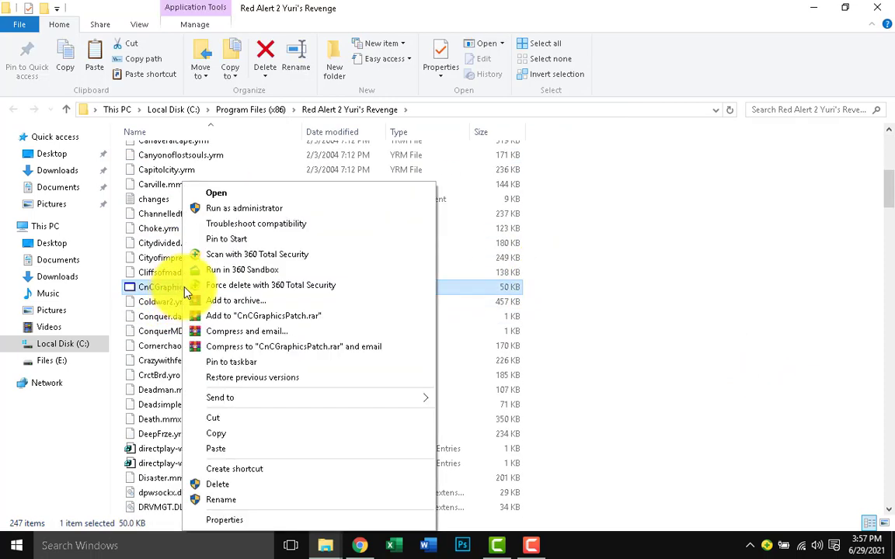
{"action": "left_click", "coordinate": [302, 204]}
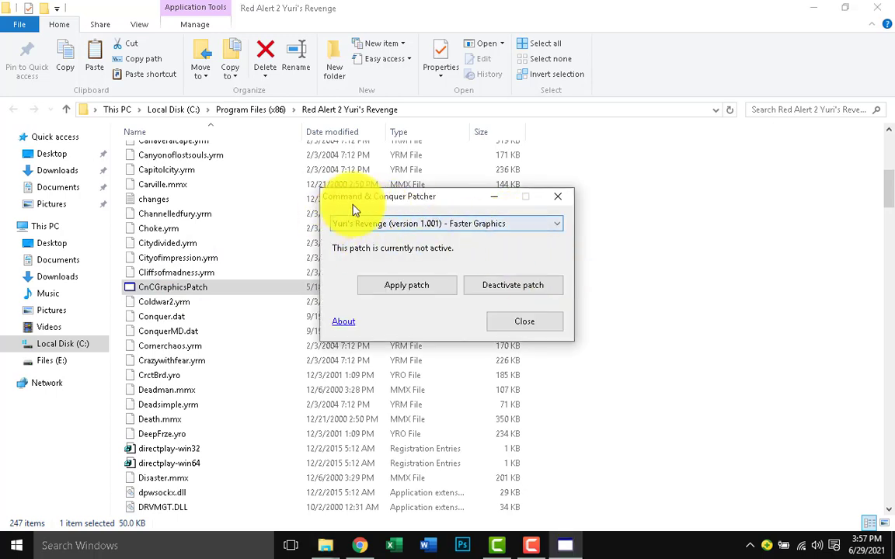
Apply the "Yuri's Revenge (version 1.001) - Faster Graphics" patch, accept the message and close the patcher.
{"action": "left_click", "coordinate": [479, 223]}
{"action": "left_click", "coordinate": [479, 223]}
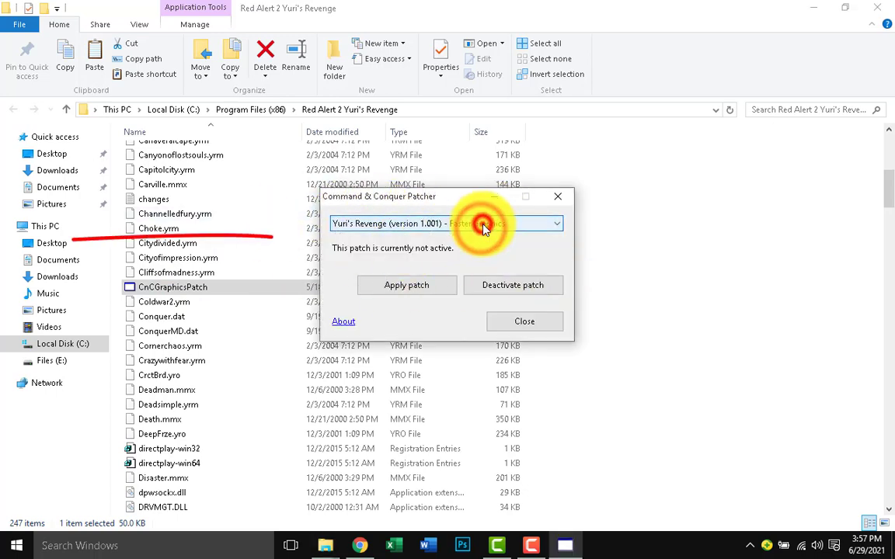
{"action": "left_click", "coordinate": [482, 225]}
{"action": "left_click", "coordinate": [479, 237]}
{"action": "left_click", "coordinate": [416, 285]}
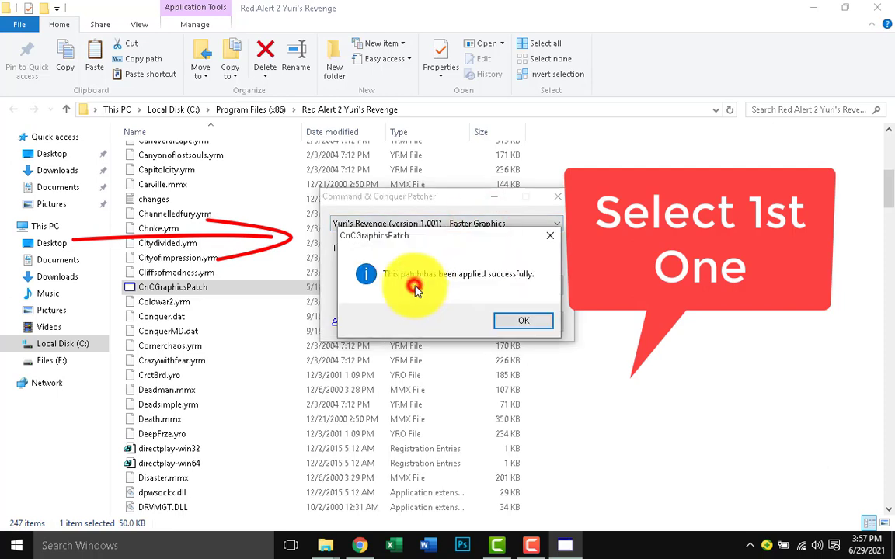
{"action": "left_click", "coordinate": [525, 321]}
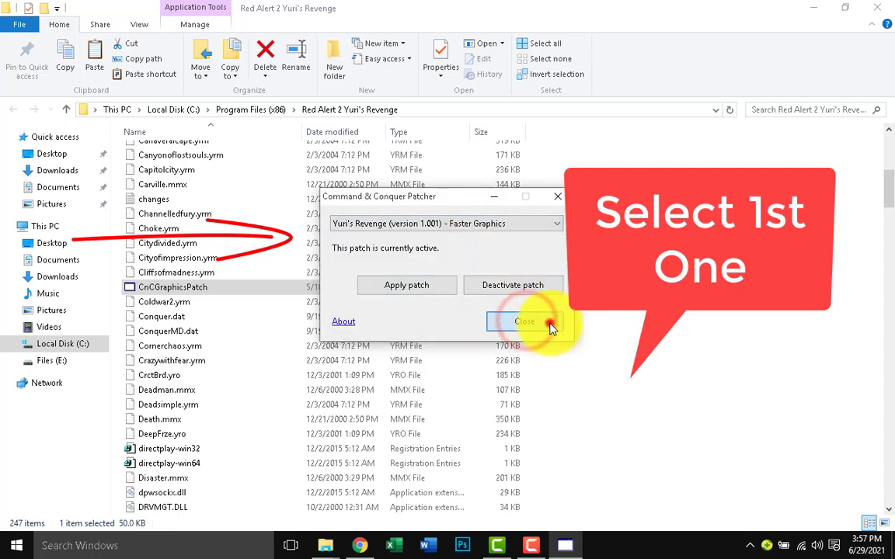
{"action": "left_click", "coordinate": [549, 325]}
Close the installation folder window and refresh the desktop.
{"action": "left_click", "coordinate": [886, 10]}
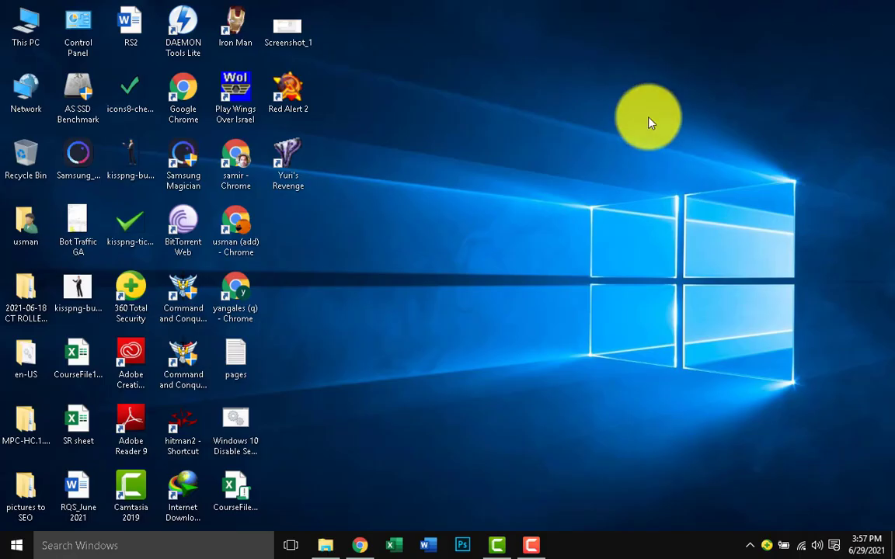
{"action": "right_click", "coordinate": [552, 129]}
{"action": "left_click", "coordinate": [635, 174]}
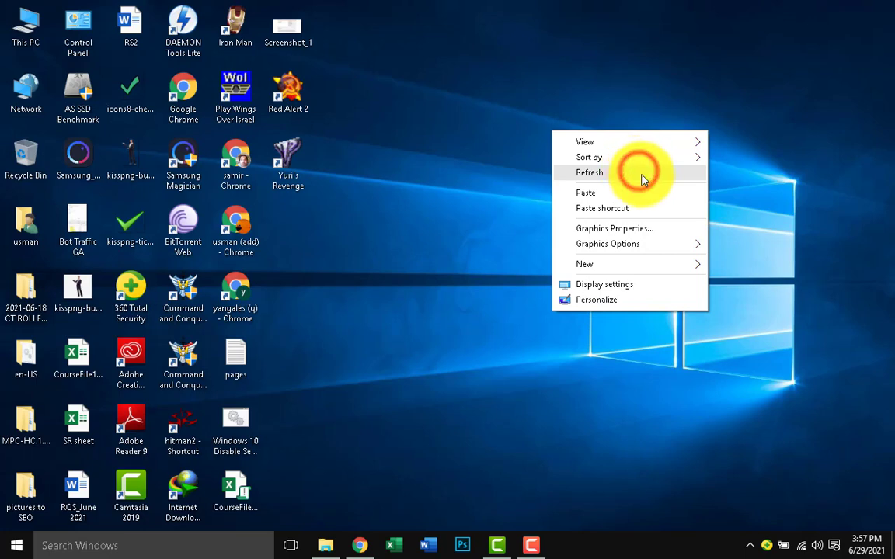
{"action": "left_click", "coordinate": [649, 177]}
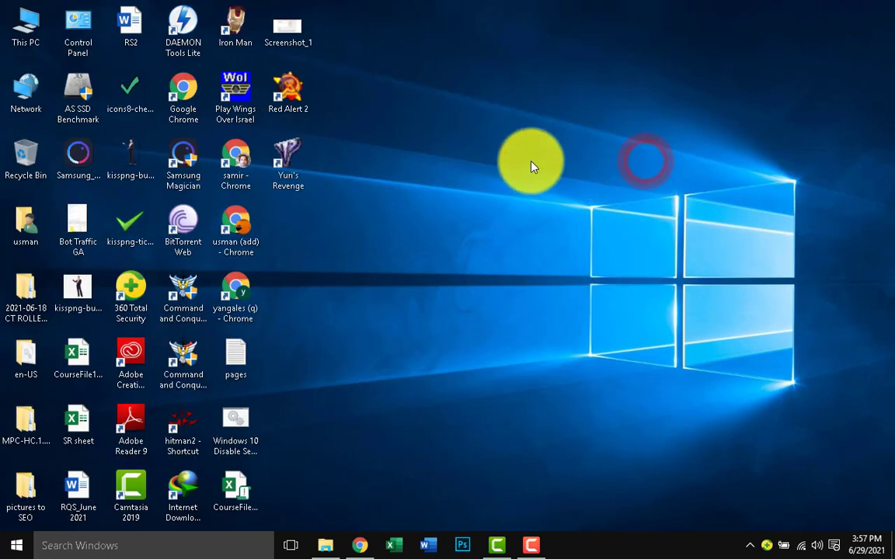
{"action": "left_click", "coordinate": [497, 163]}
{"action": "right_click", "coordinate": [494, 200]}
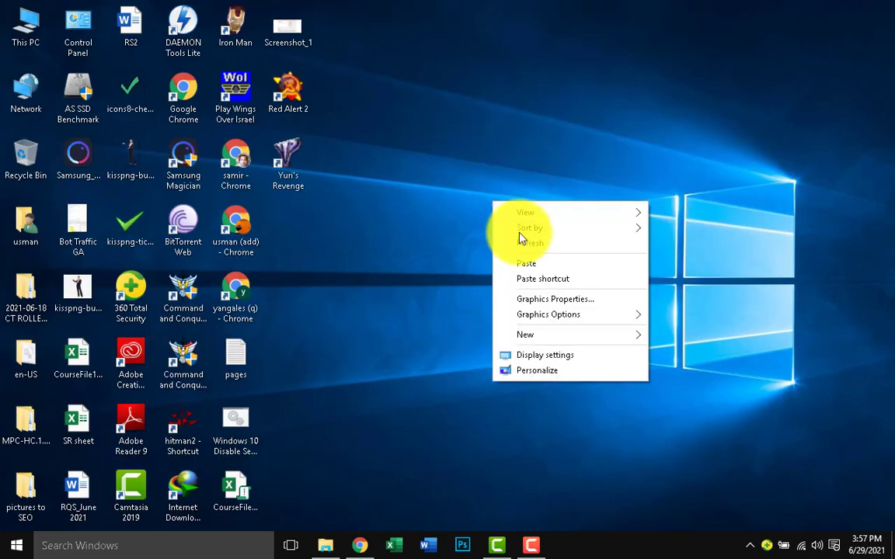
{"action": "left_click", "coordinate": [538, 247]}
Look into the "de" folder among the setup files, return to the parent folder and close the window.
{"action": "left_click", "coordinate": [330, 544]}
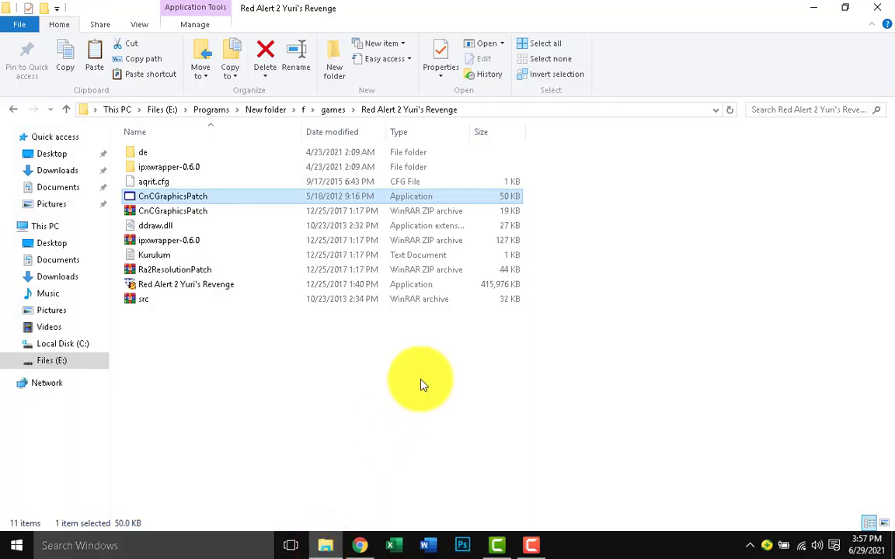
{"action": "left_click", "coordinate": [418, 395]}
{"action": "left_click", "coordinate": [166, 151]}
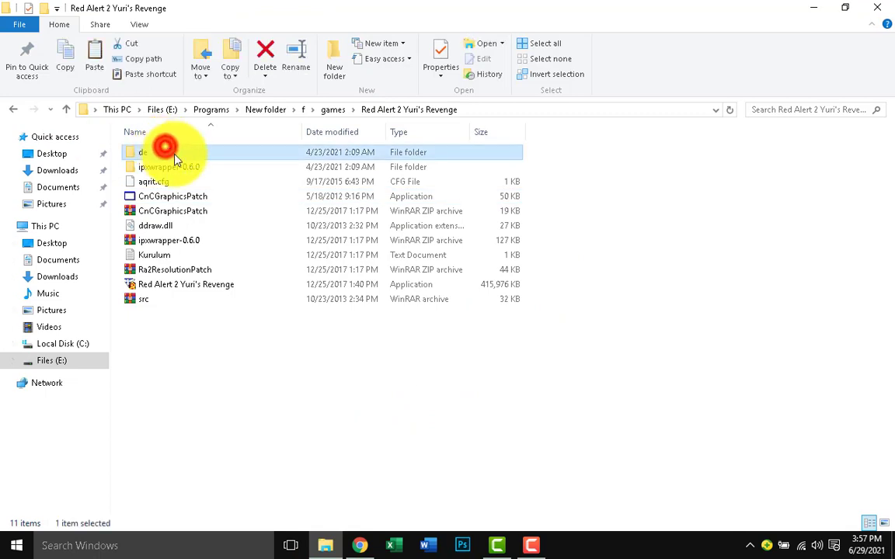
{"action": "double_click", "coordinate": [164, 149]}
{"action": "left_click", "coordinate": [13, 109]}
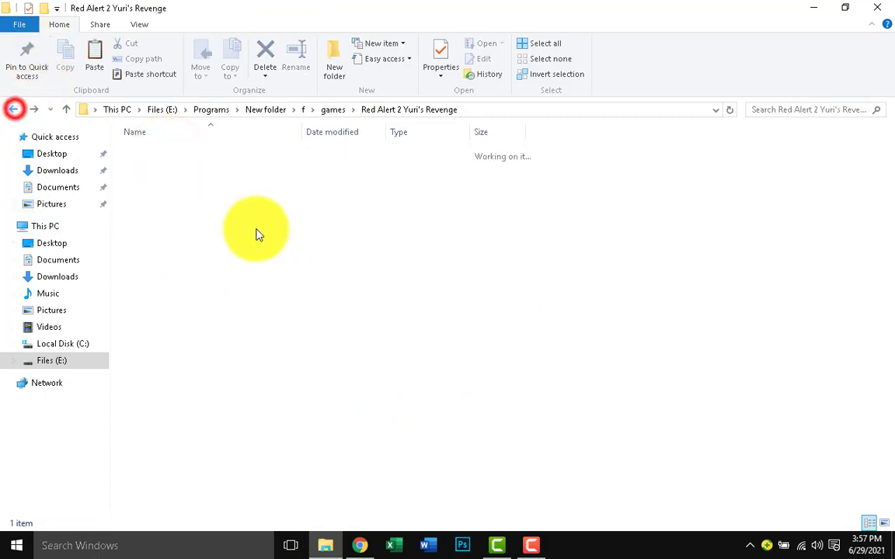
{"action": "left_click", "coordinate": [413, 417]}
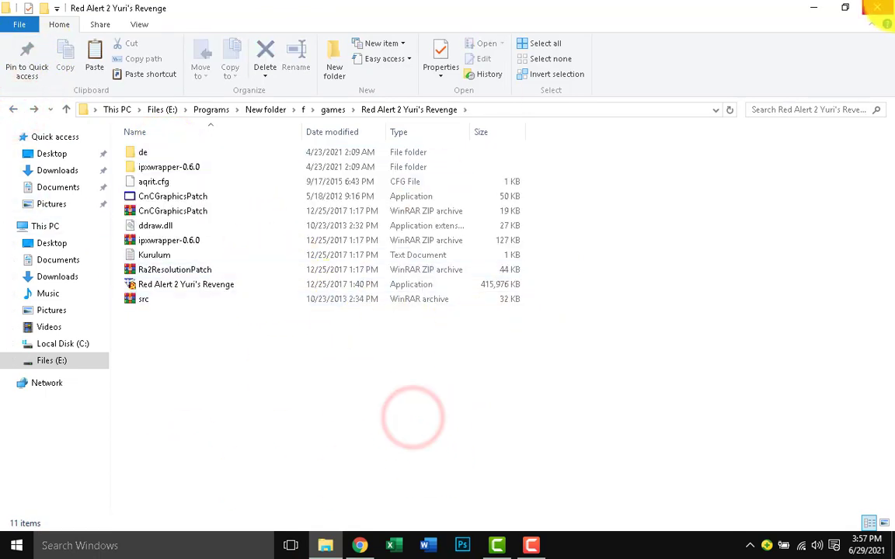
{"action": "left_click", "coordinate": [885, 7]}
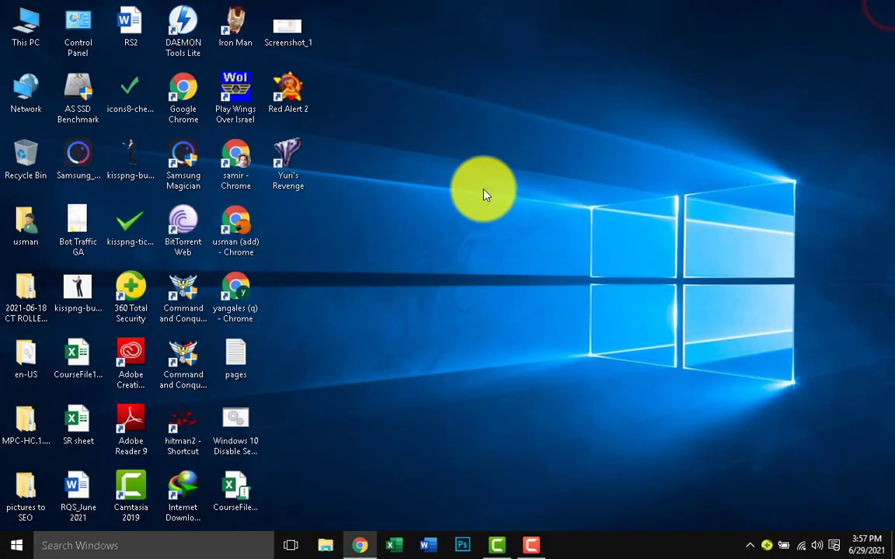
Set the Red Alert 2 desktop shortcut to run in compatibility mode for Windows 7 and apply the change.
{"action": "right_click", "coordinate": [479, 146]}
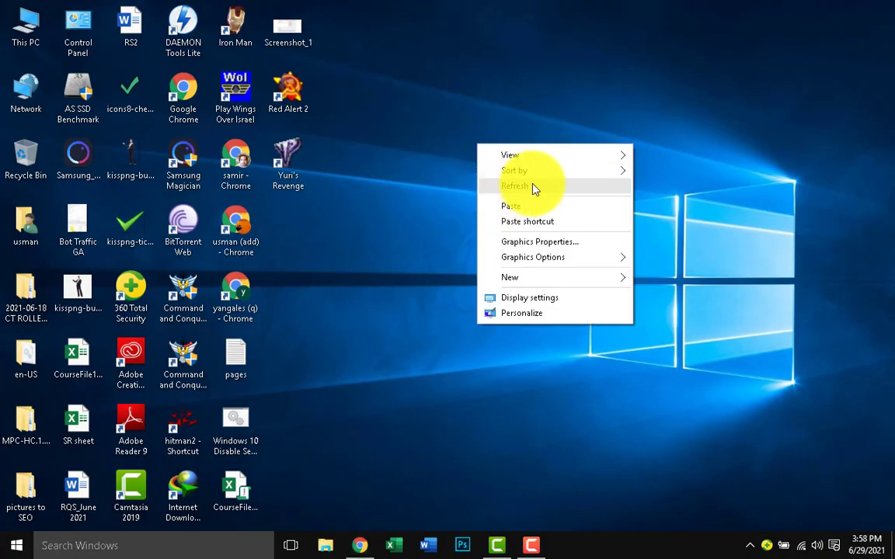
{"action": "right_click", "coordinate": [291, 98]}
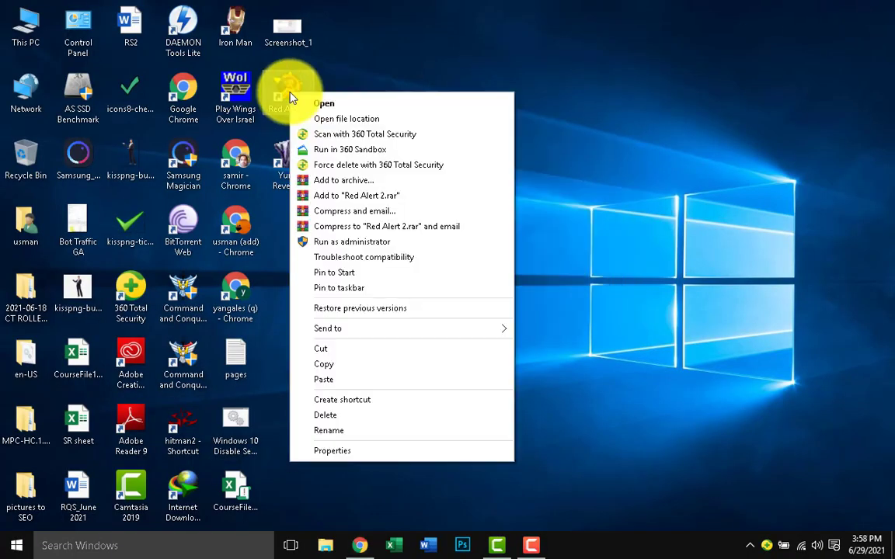
{"action": "left_click", "coordinate": [365, 452]}
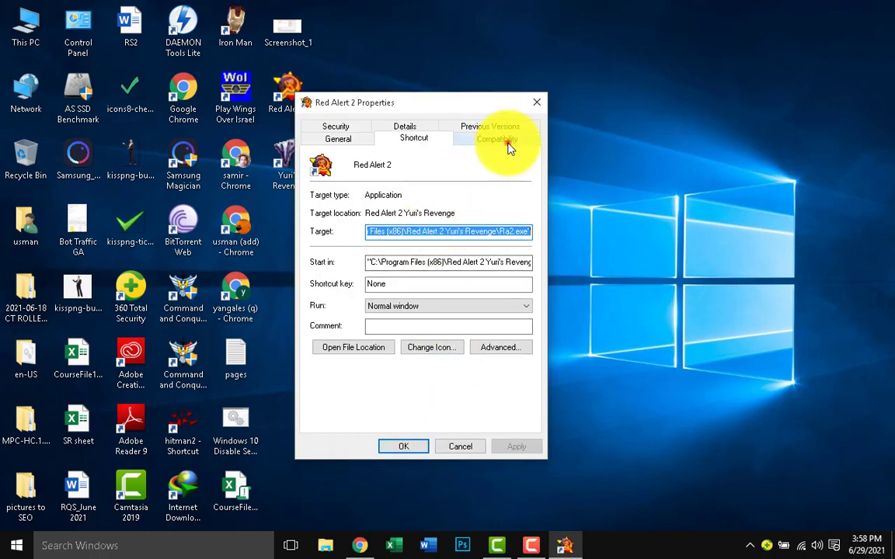
{"action": "left_click", "coordinate": [508, 142]}
{"action": "left_click", "coordinate": [324, 233]}
{"action": "left_click", "coordinate": [415, 250]}
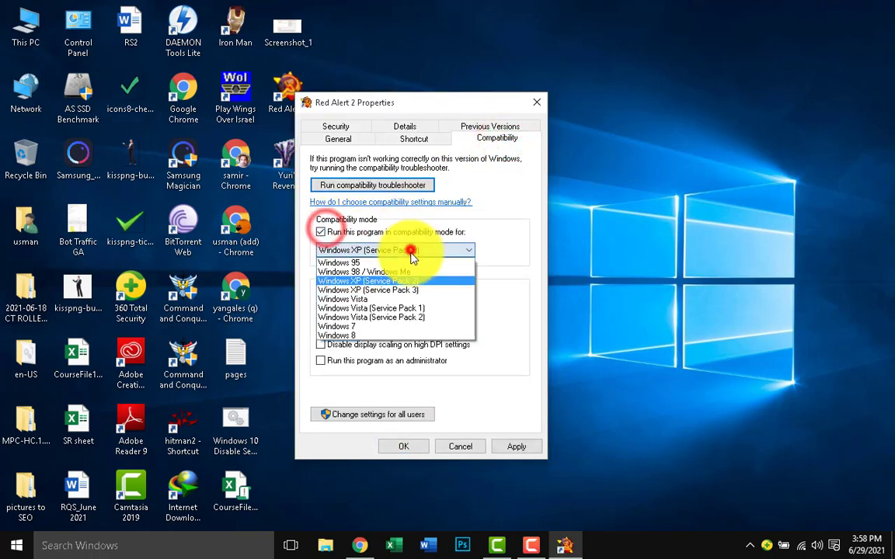
{"action": "left_click", "coordinate": [382, 330]}
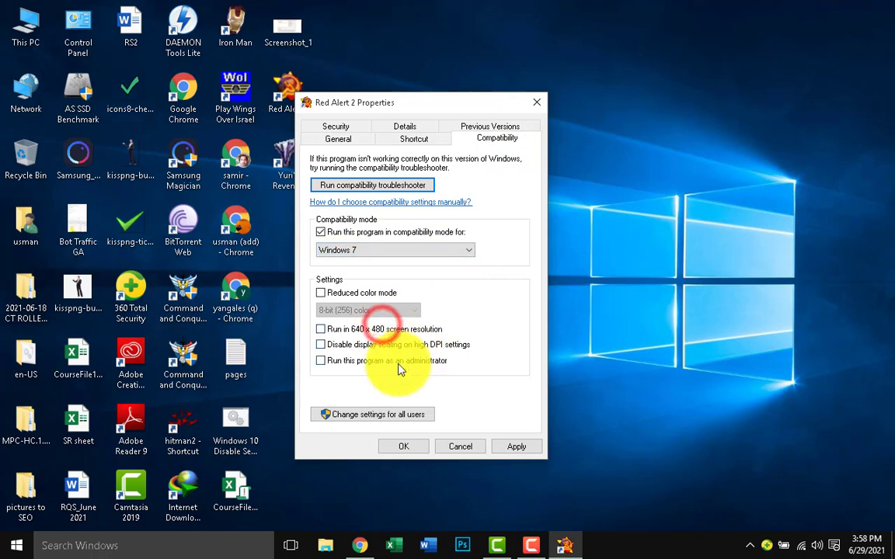
{"action": "left_click", "coordinate": [497, 448]}
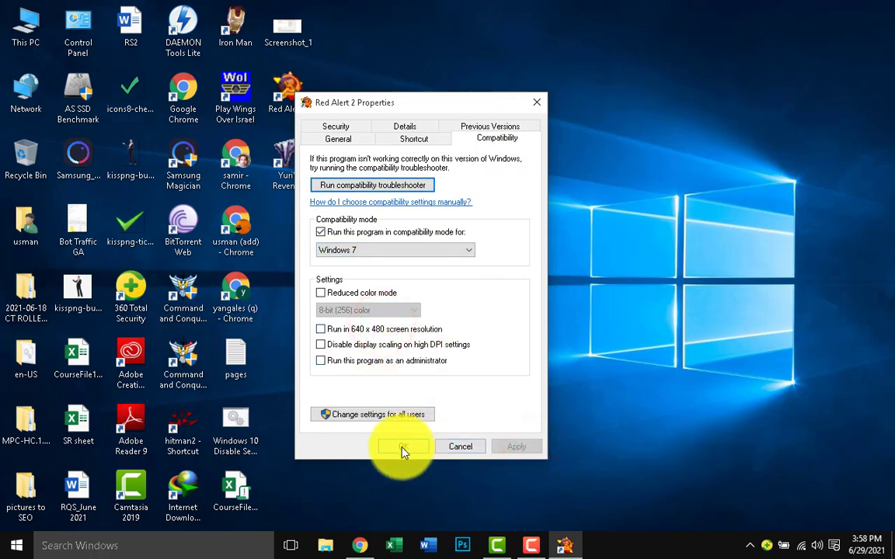
Set the Windows 7 compatibility mode for all users as well, confirm the shortcut's properties and refresh the desktop.
{"action": "left_click", "coordinate": [393, 414]}
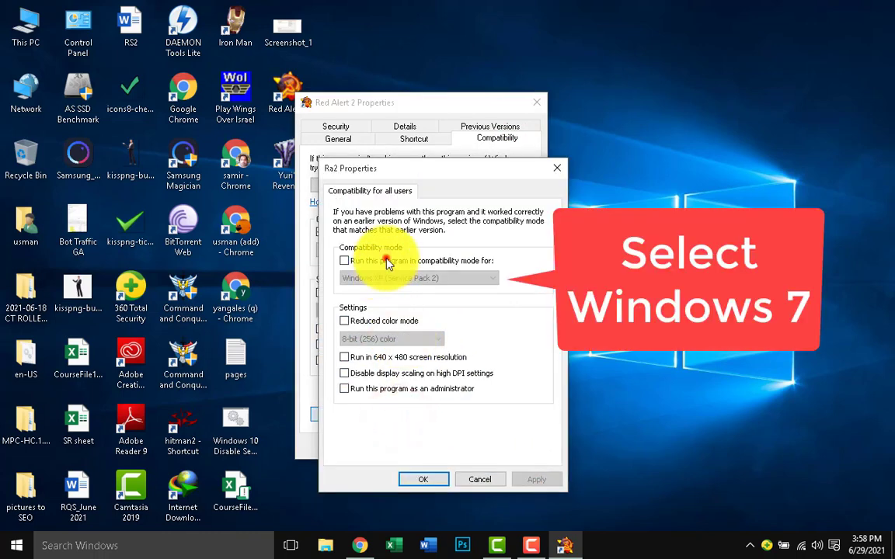
{"action": "left_click", "coordinate": [388, 261]}
{"action": "left_click", "coordinate": [388, 278]}
{"action": "left_click", "coordinate": [386, 342]}
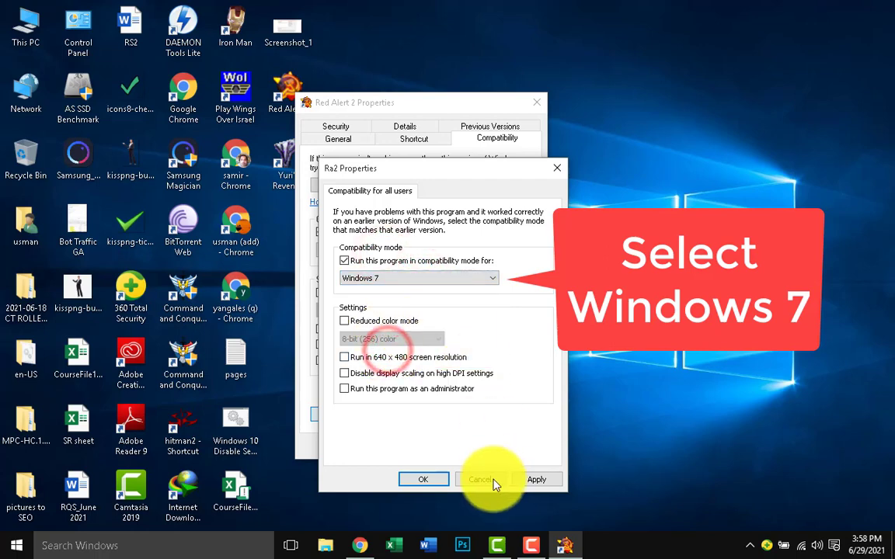
{"action": "left_click", "coordinate": [535, 479]}
{"action": "left_click", "coordinate": [423, 479]}
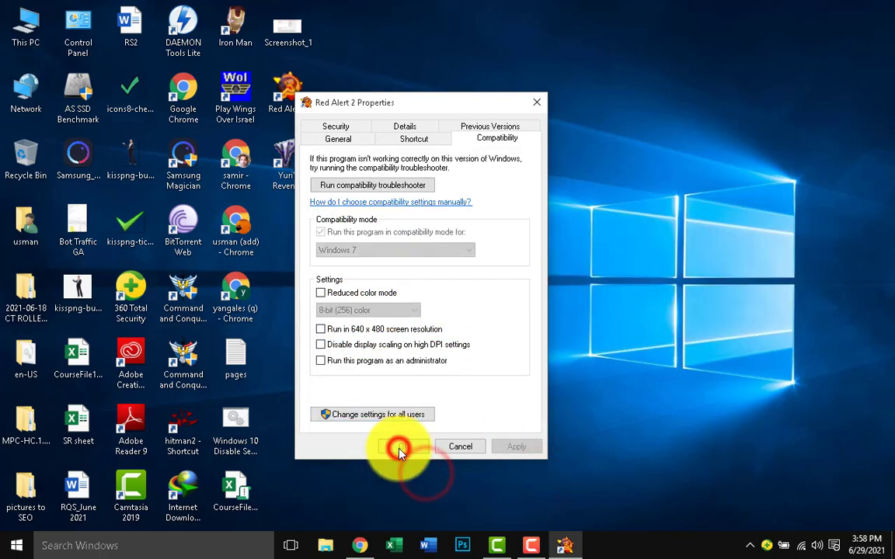
{"action": "left_click", "coordinate": [398, 449]}
{"action": "right_click", "coordinate": [529, 244]}
{"action": "left_click", "coordinate": [580, 286]}
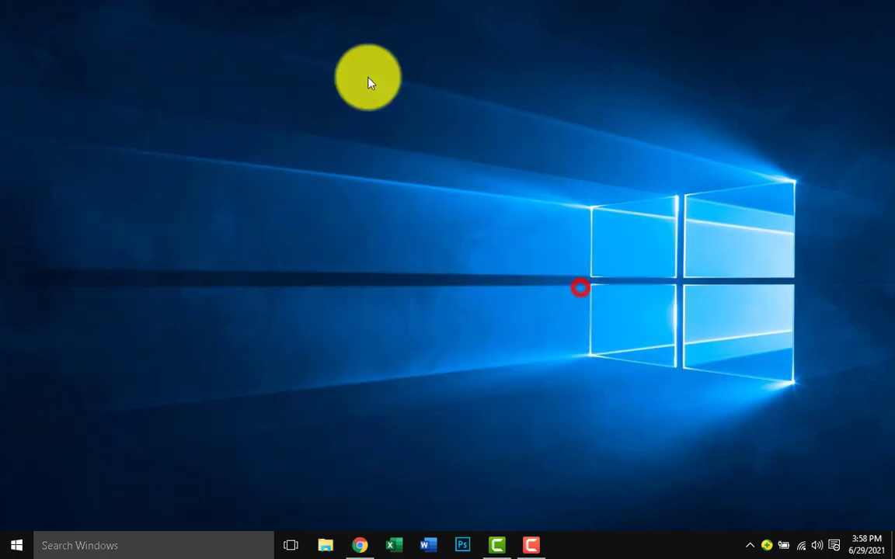
Open Red Alert 2 from its desktop shortcut and allow its main executable through Windows Firewall on public networks.
{"action": "right_click", "coordinate": [295, 90]}
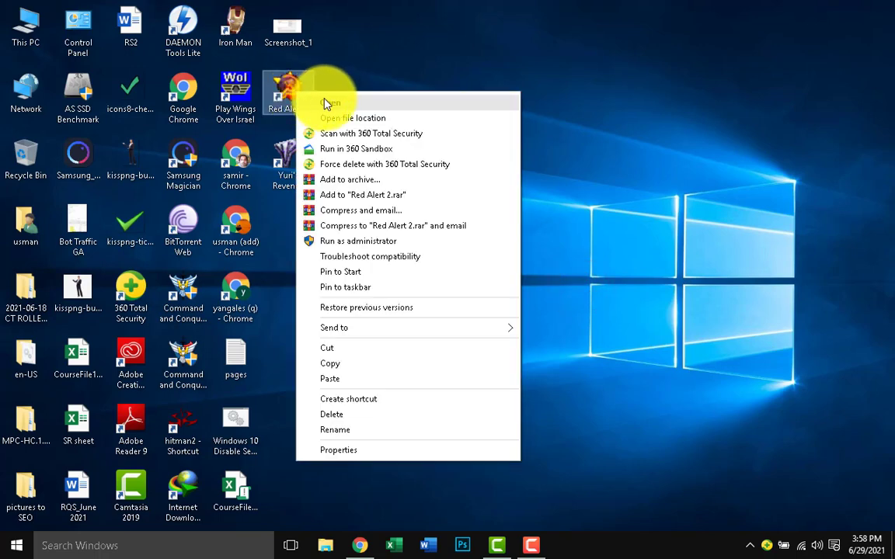
{"action": "left_click", "coordinate": [325, 104]}
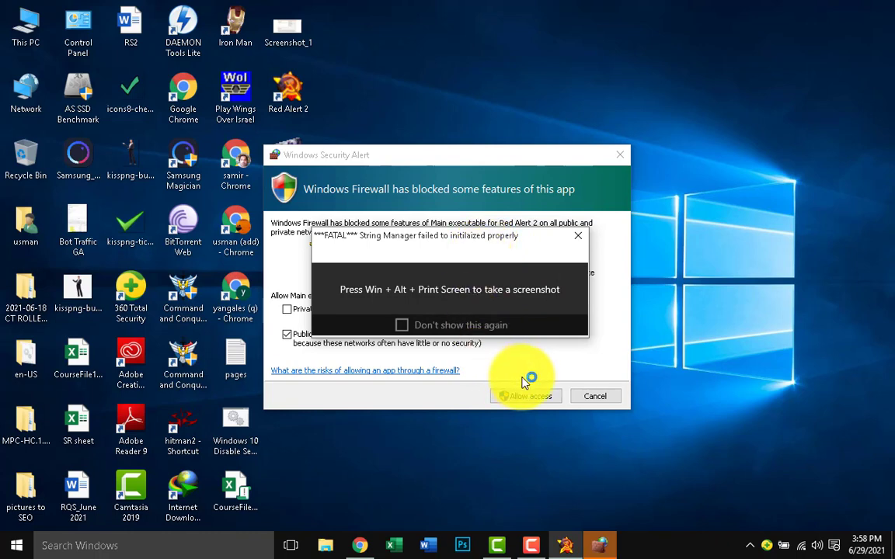
{"action": "left_click", "coordinate": [471, 266]}
{"action": "left_click", "coordinate": [400, 327]}
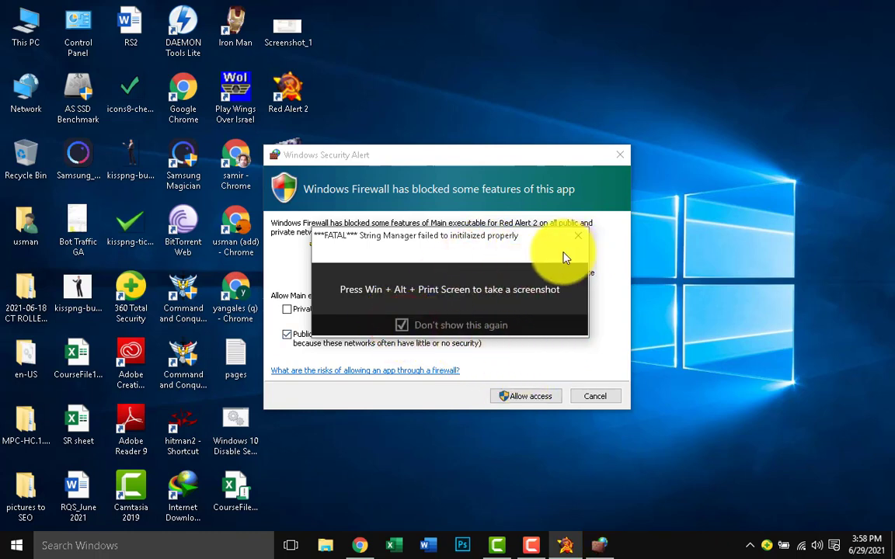
{"action": "left_click", "coordinate": [552, 320]}
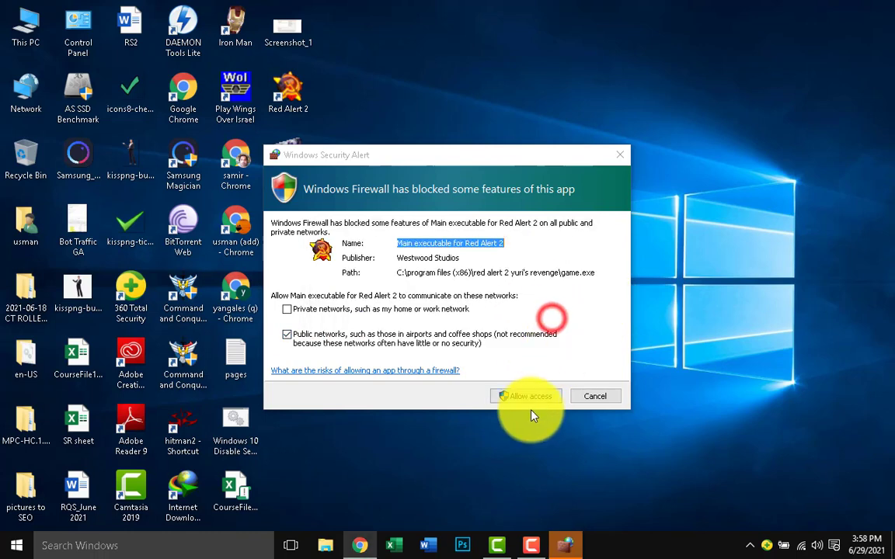
{"action": "left_click", "coordinate": [528, 396]}
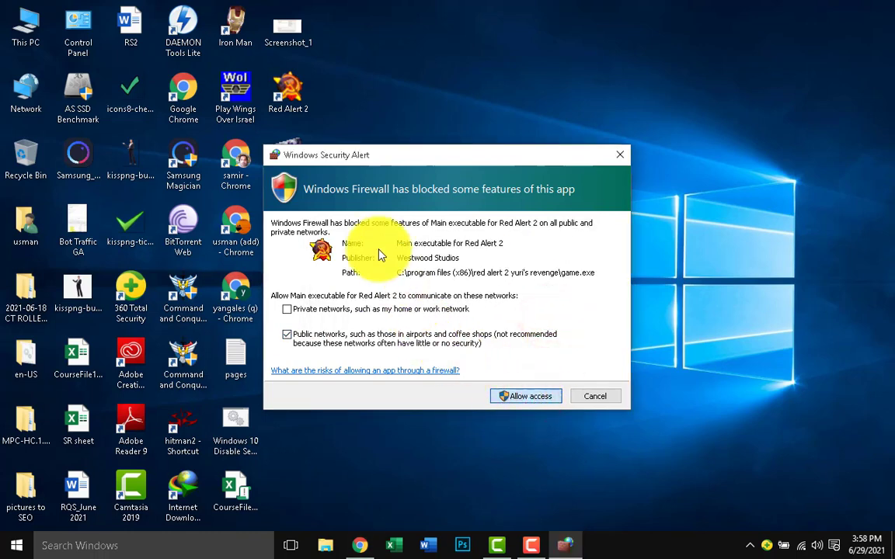
{"action": "left_click", "coordinate": [532, 398]}
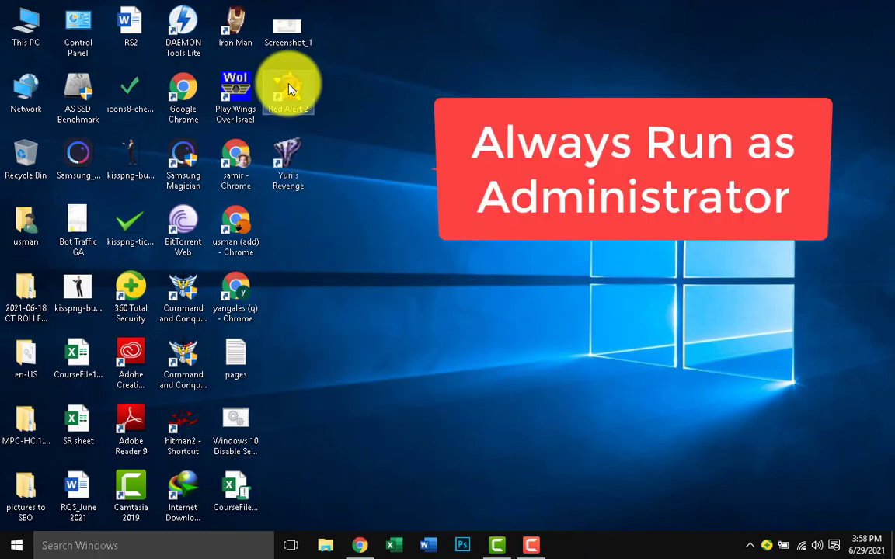
Run the Red Alert 2 desktop shortcut as administrator to start the game.
{"action": "right_click", "coordinate": [290, 84]}
{"action": "left_click", "coordinate": [357, 234]}
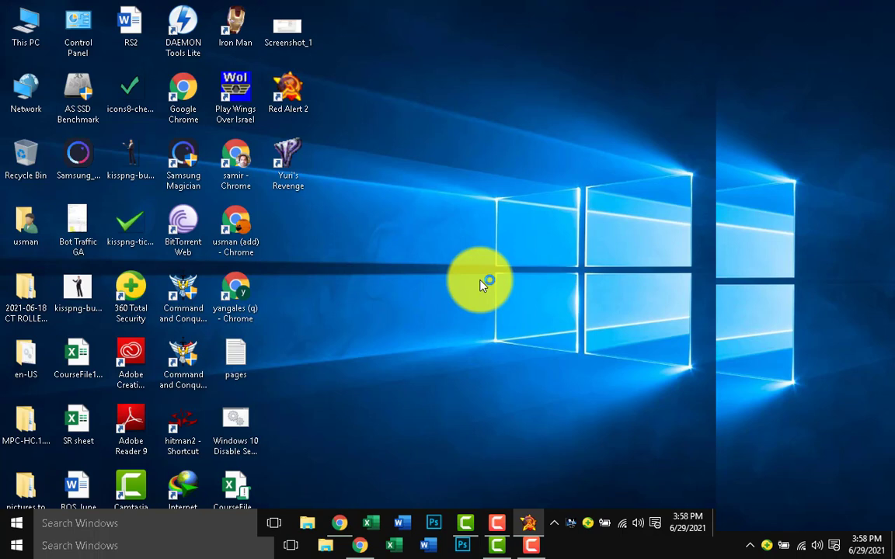
{"action": "left_click", "coordinate": [591, 444]}
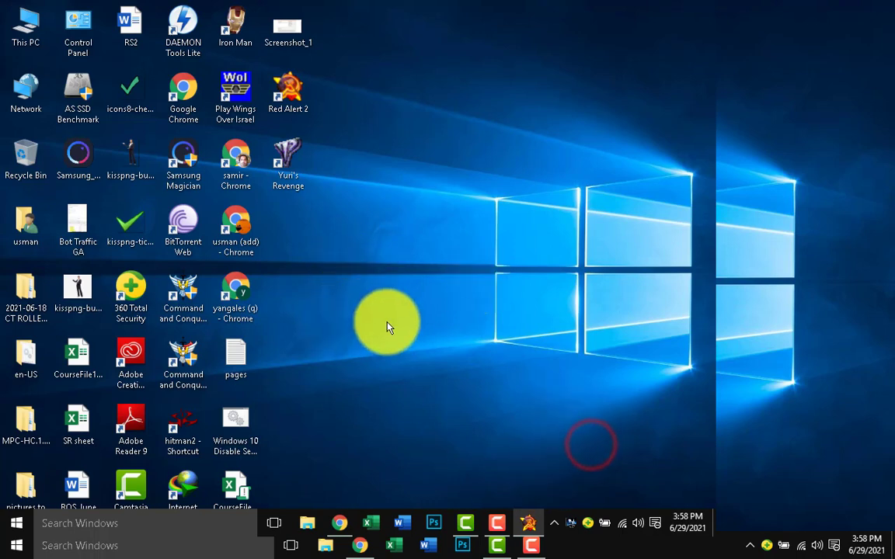
{"action": "left_click", "coordinate": [480, 344]}
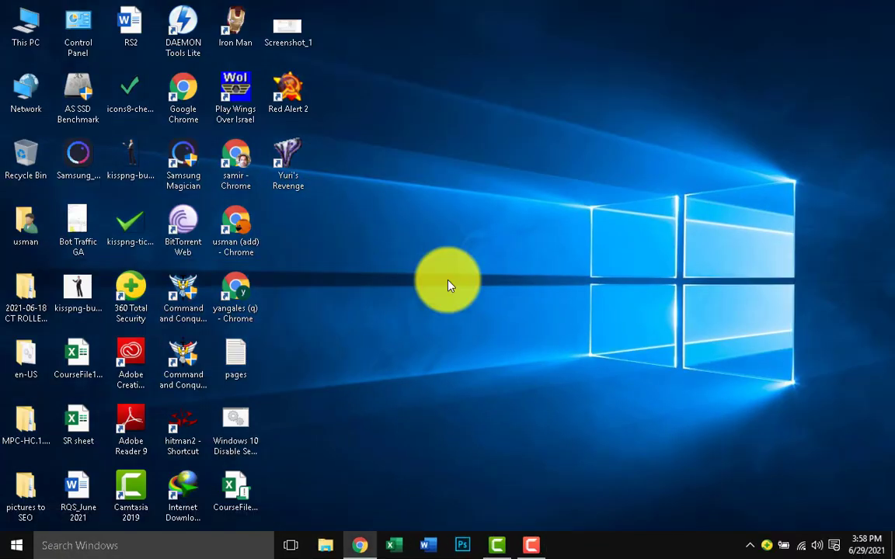
{"action": "left_click", "coordinate": [492, 244]}
{"action": "left_click", "coordinate": [503, 260]}
{"action": "double_click", "coordinate": [435, 291]}
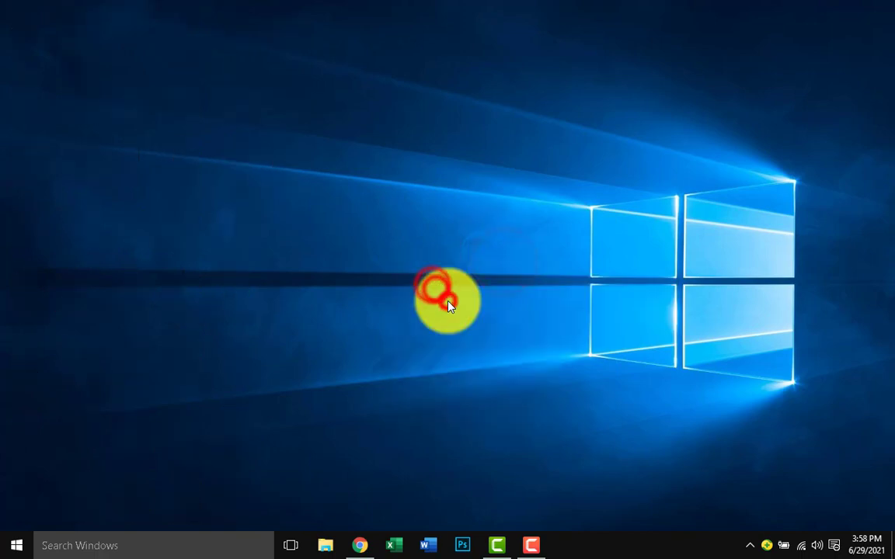